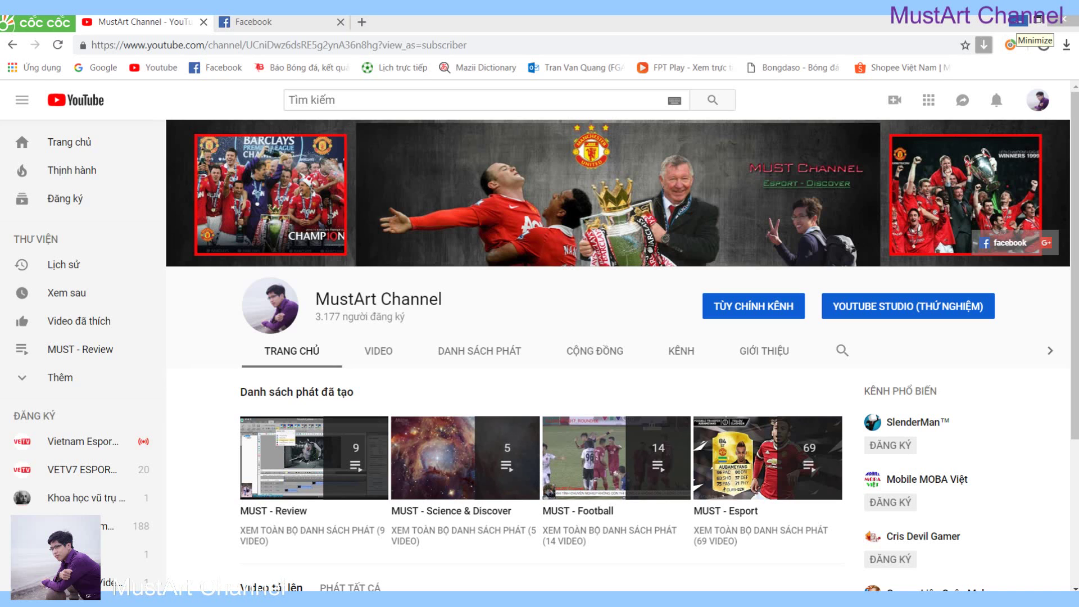
Step: Switch to VSDC Video Editor and create a blank Full HD 1920x1080, 60 fps project titled Project 1
{"action": "left_click", "coordinate": [1018, 21]}
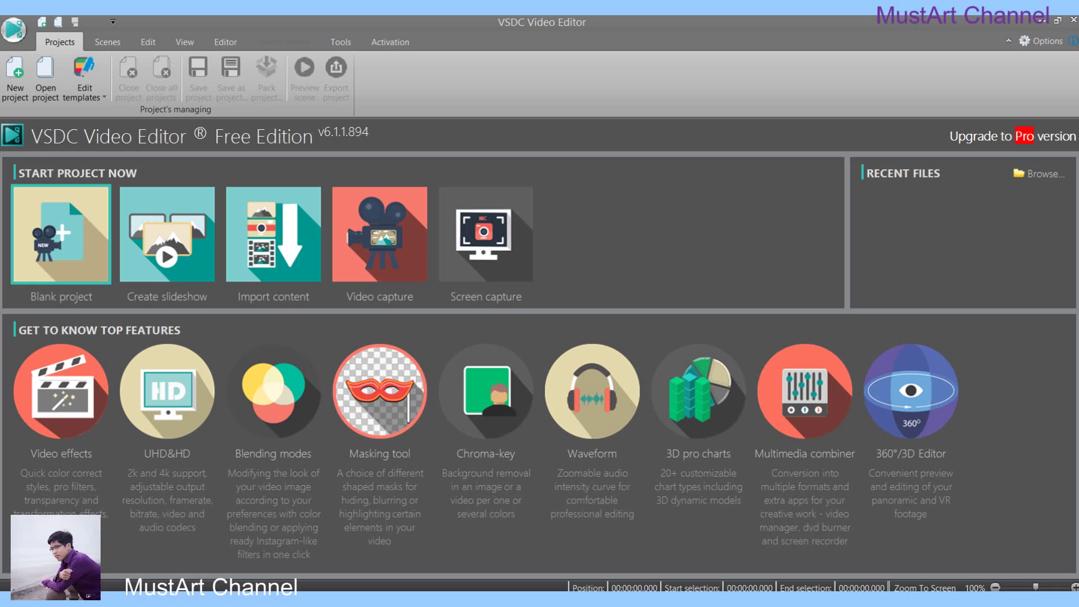
{"action": "left_click", "coordinate": [60, 234]}
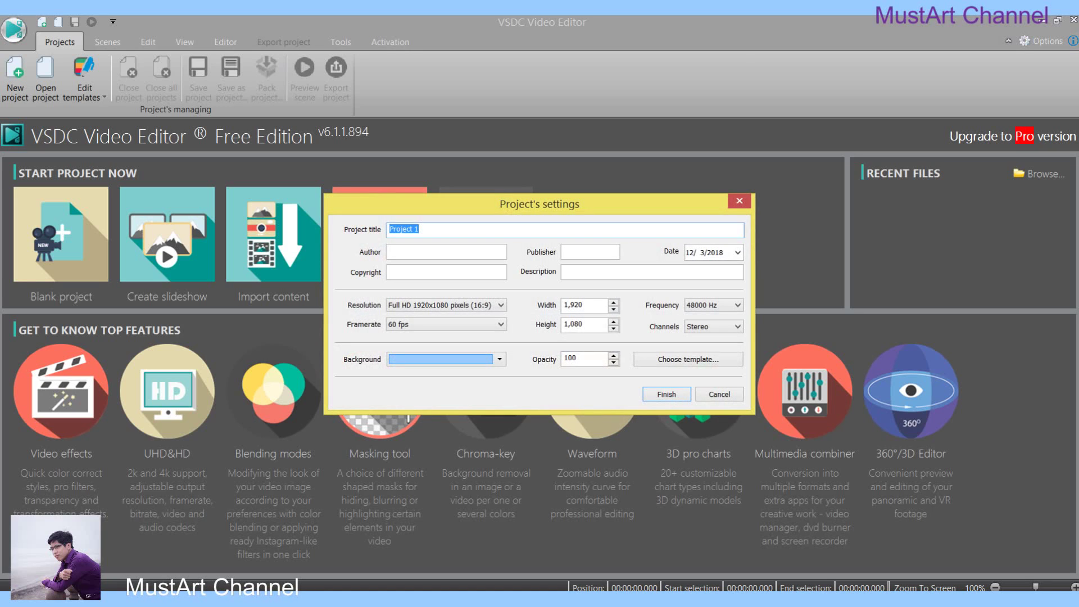
{"action": "left_click", "coordinate": [666, 394]}
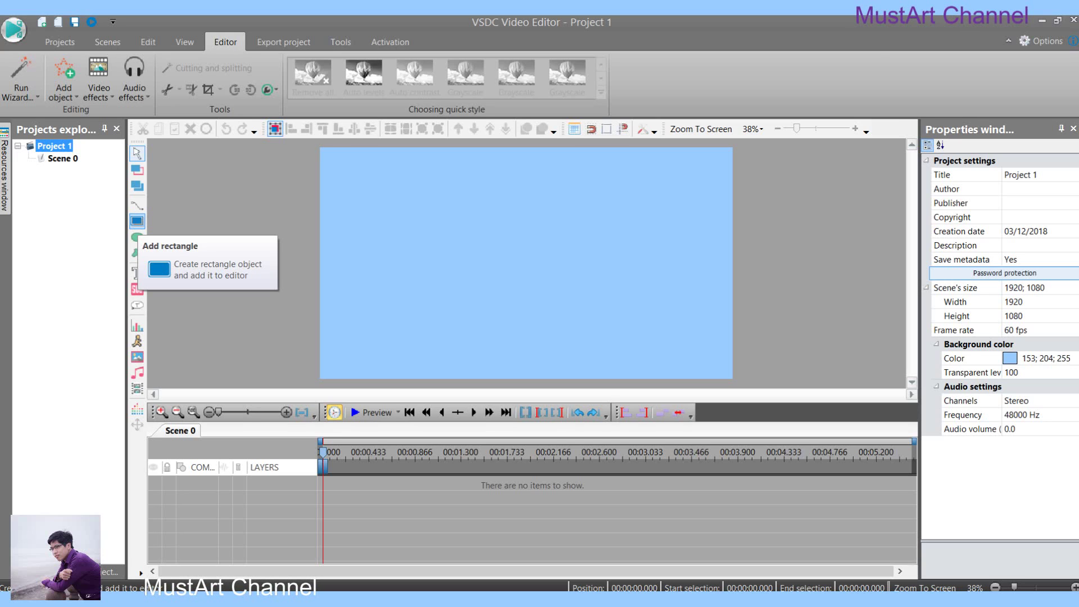
Step: Add a rectangle about 434 by 179 px near the scene's center, starting from the cursor position, and fill it with red
{"action": "left_click", "coordinate": [137, 221]}
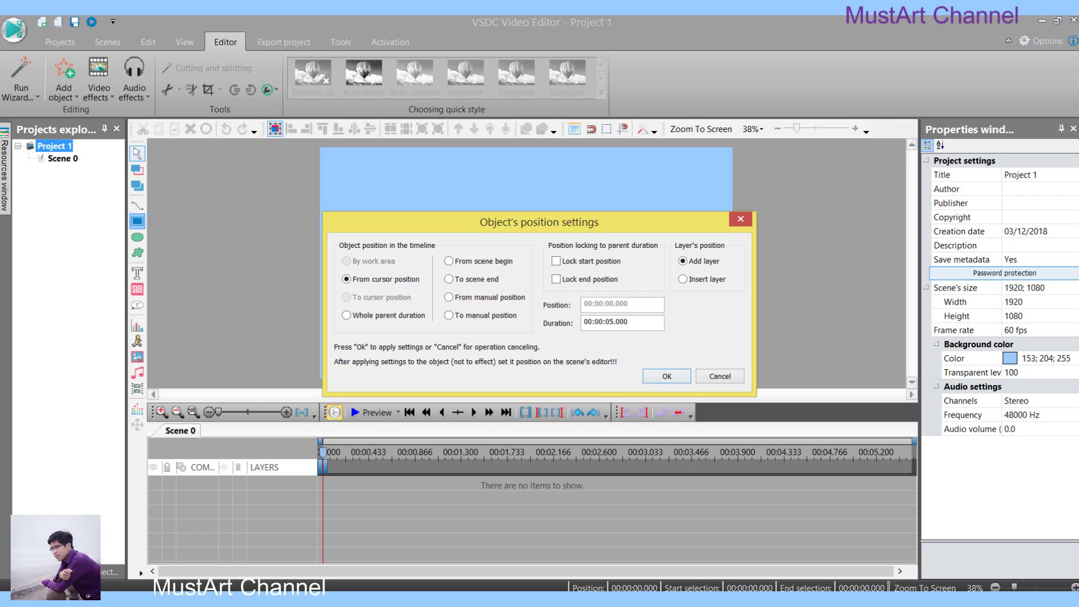
{"action": "key", "text": "Return"}
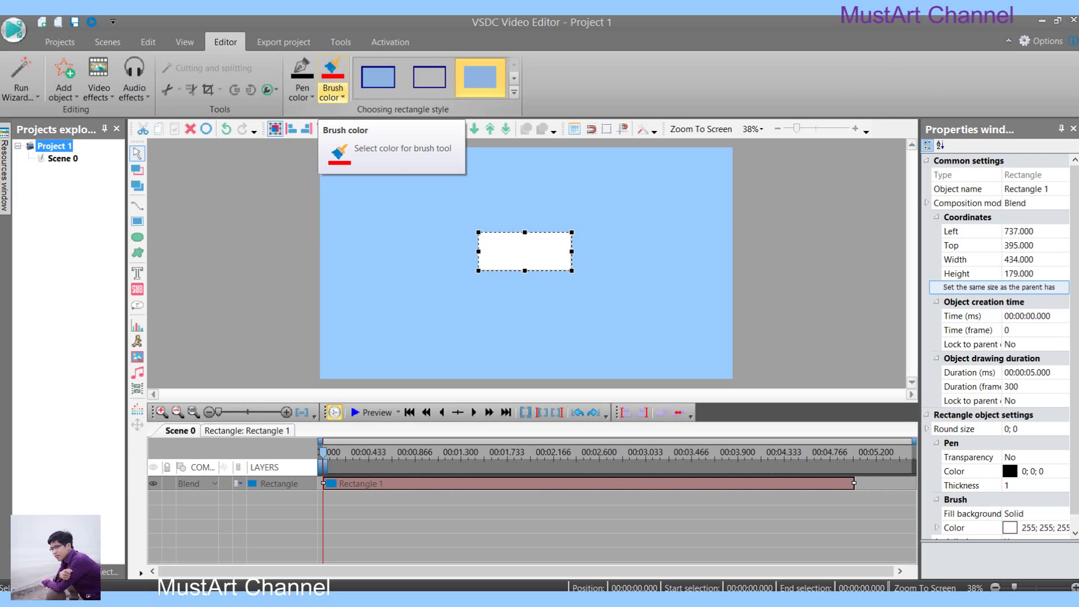
{"action": "left_click", "coordinate": [333, 93]}
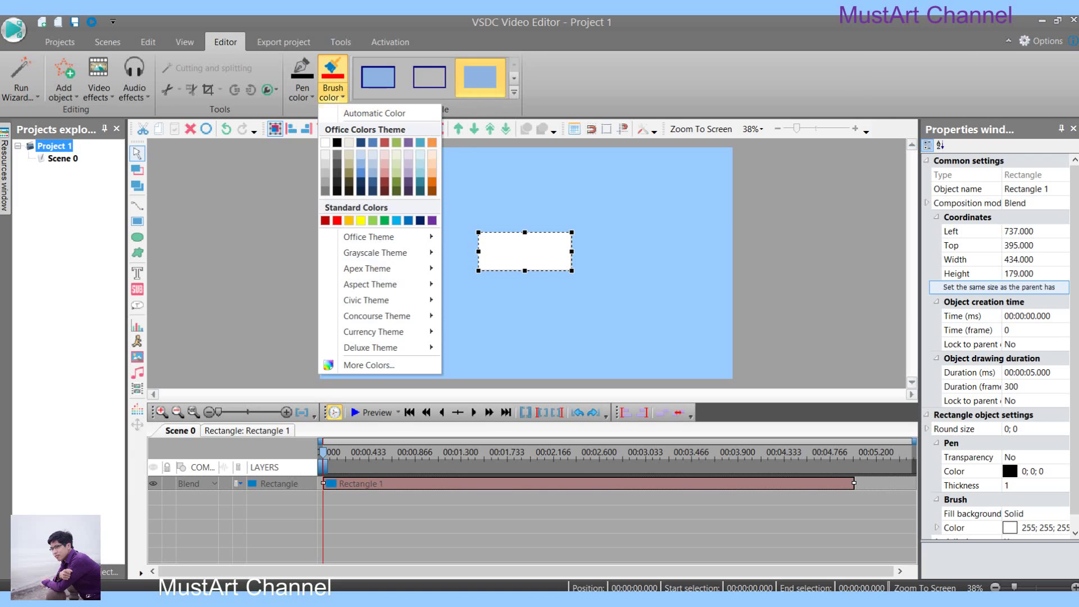
{"action": "left_click", "coordinate": [344, 211]}
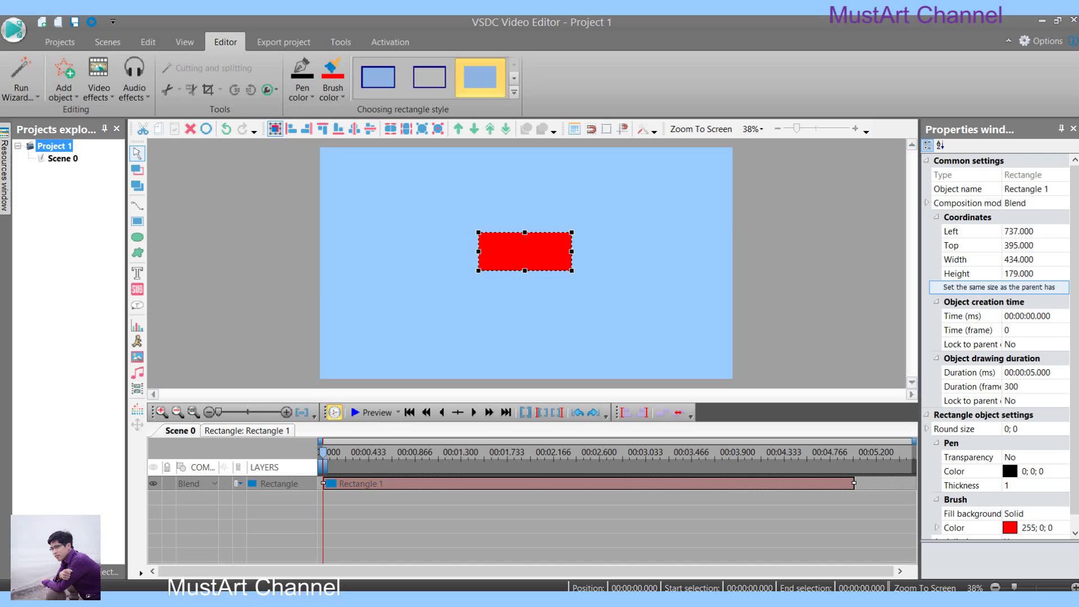
{"action": "key", "text": "Escape"}
Step: Apply the Zoom transform effect to the red rectangle for the whole parent duration
{"action": "left_click", "coordinate": [524, 251]}
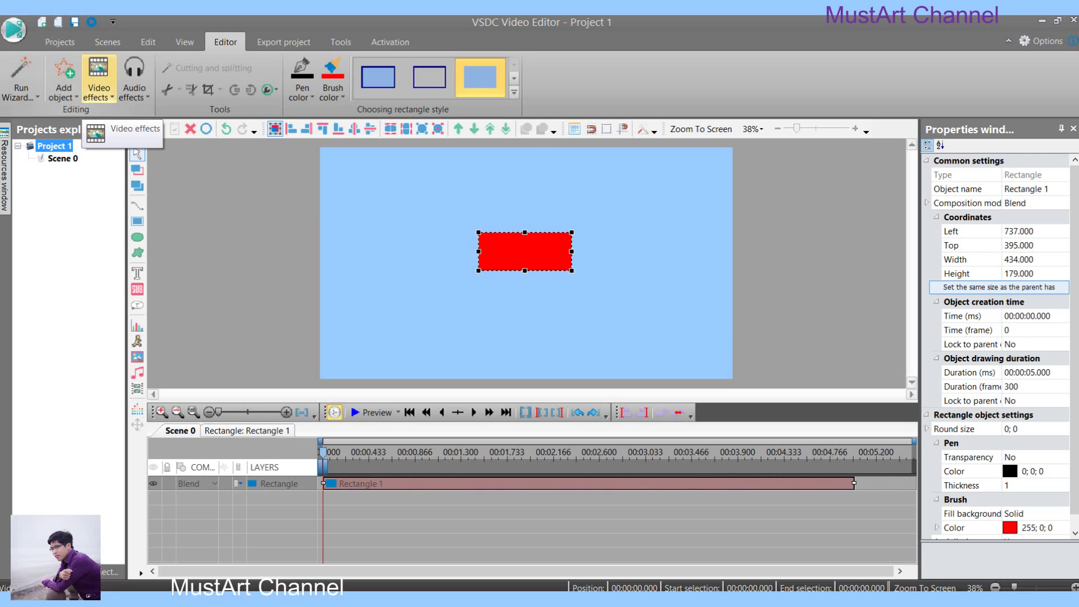
{"action": "left_click", "coordinate": [99, 84]}
{"action": "mouse_move", "coordinate": [141, 177]}
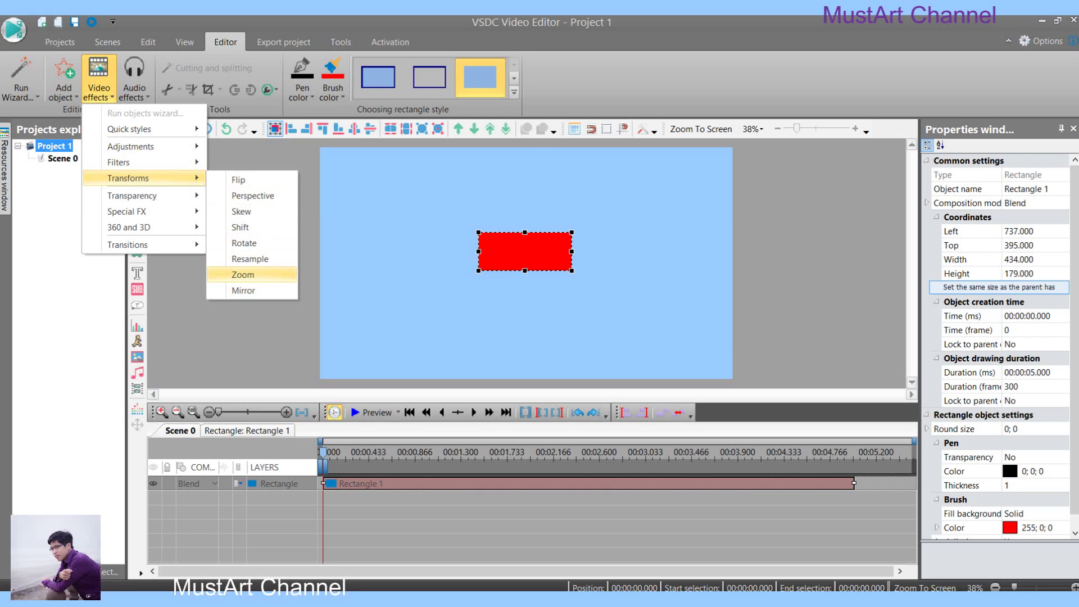
{"action": "left_click", "coordinate": [243, 275]}
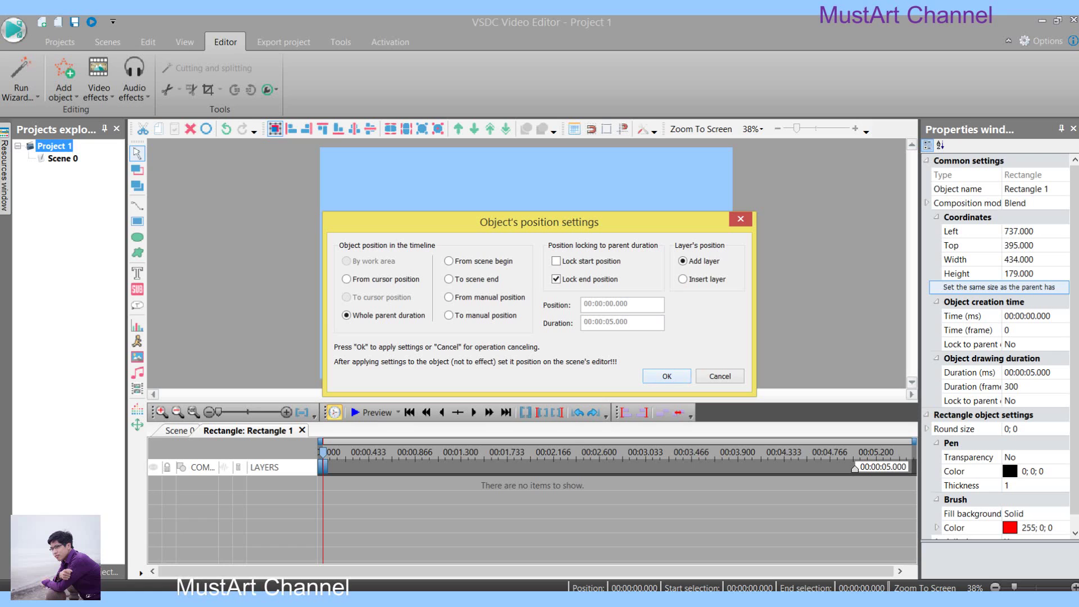
{"action": "key", "text": "Return"}
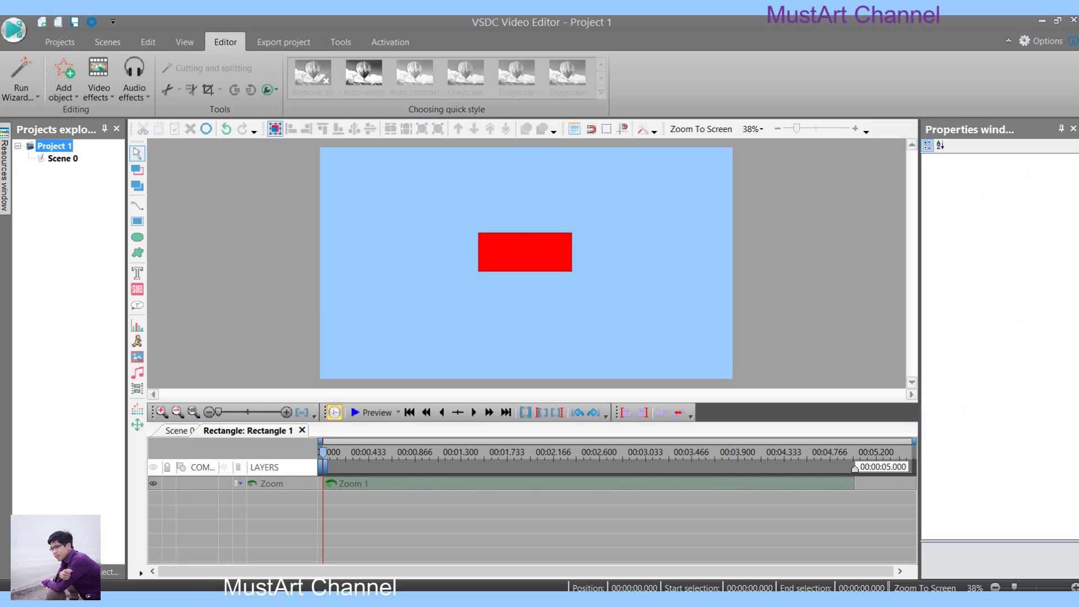
Step: Select the Zoom effect on the rectangle's timeline and show its center marker in the scene
{"action": "double_click", "coordinate": [562, 484]}
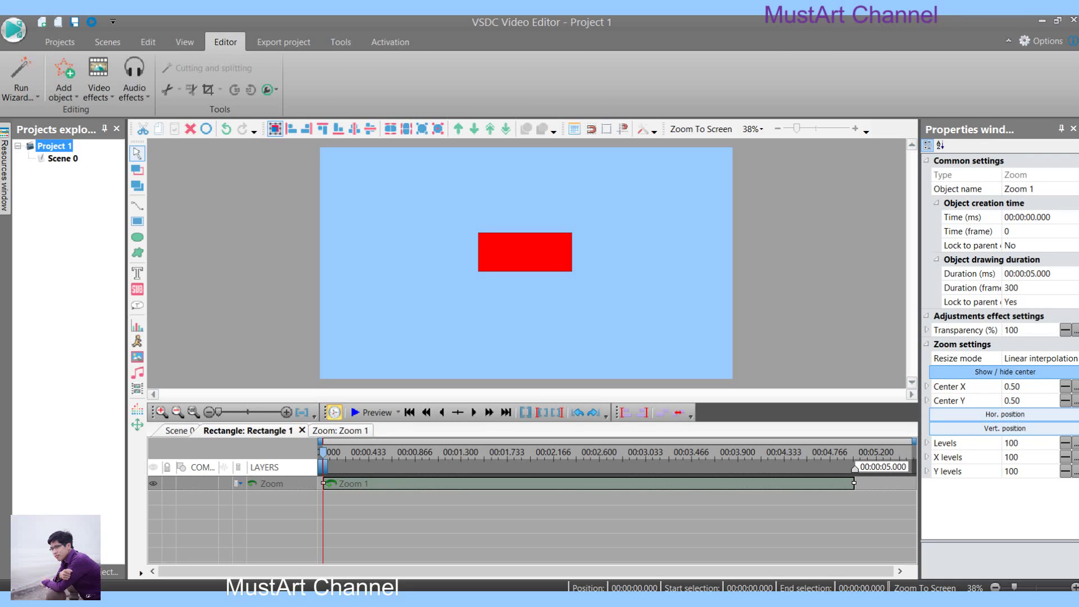
{"action": "left_click", "coordinate": [1004, 371]}
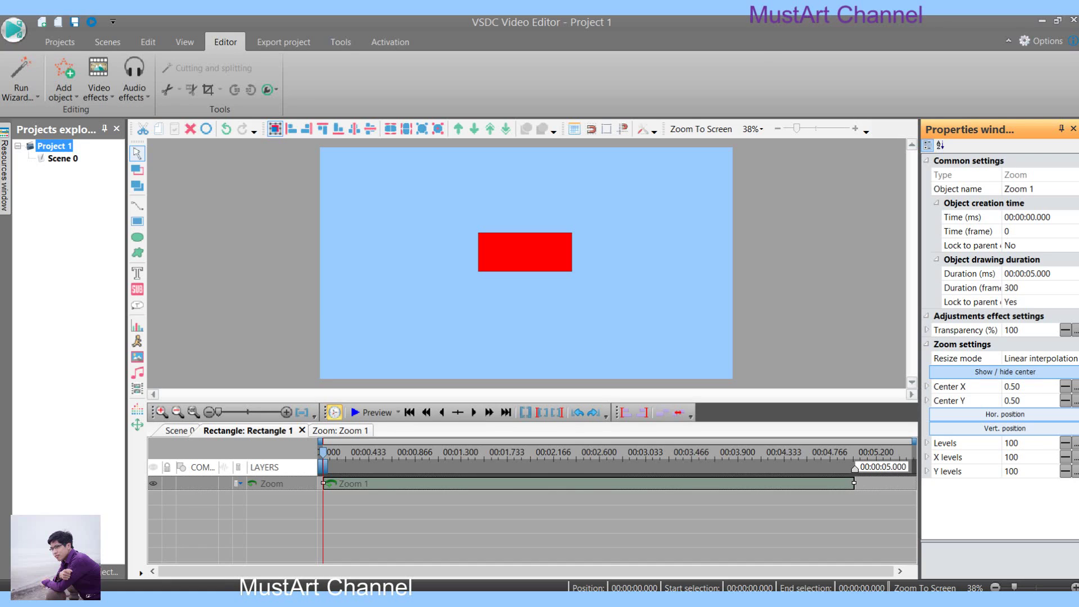
{"action": "left_click", "coordinate": [1004, 372]}
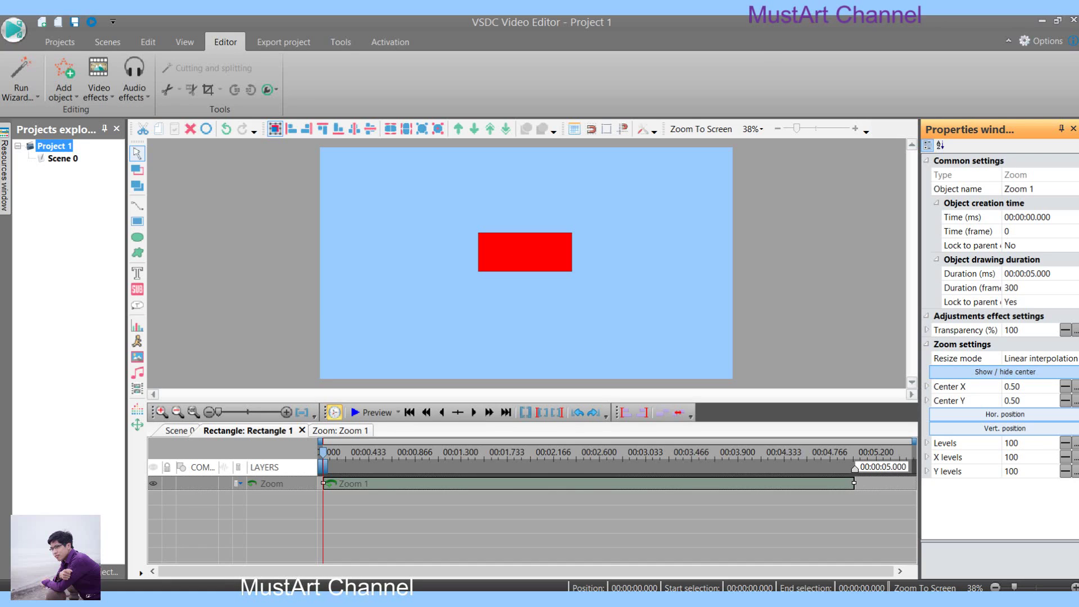
{"action": "left_click", "coordinate": [1004, 371]}
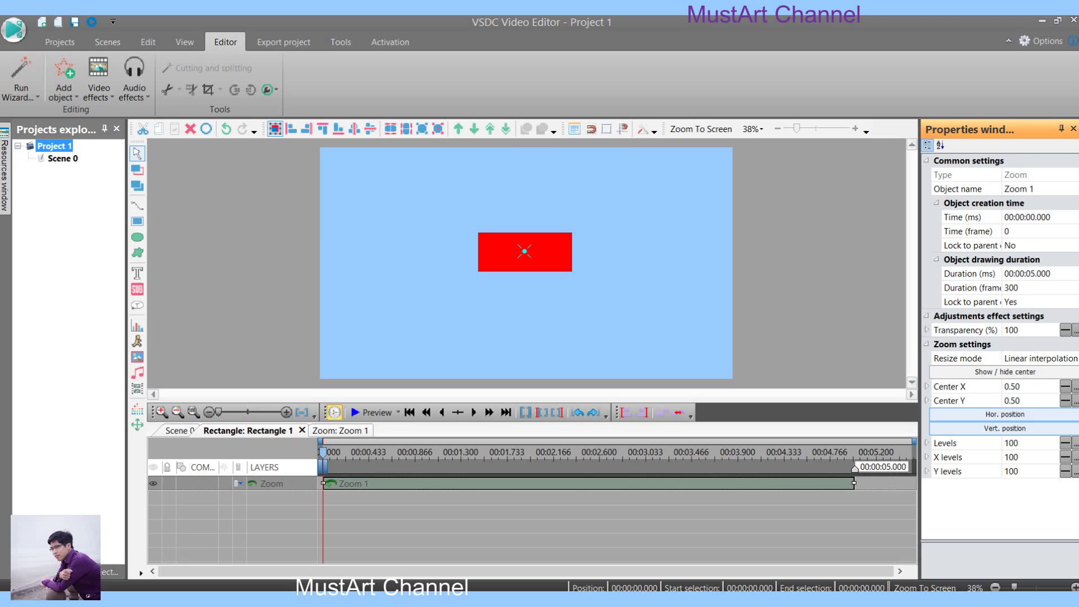
Step: Make the Zoom effect's Levels change linearly from 100 to 300 and preview the scene
{"action": "left_click", "coordinate": [1018, 443]}
{"action": "left_click", "coordinate": [1065, 442]}
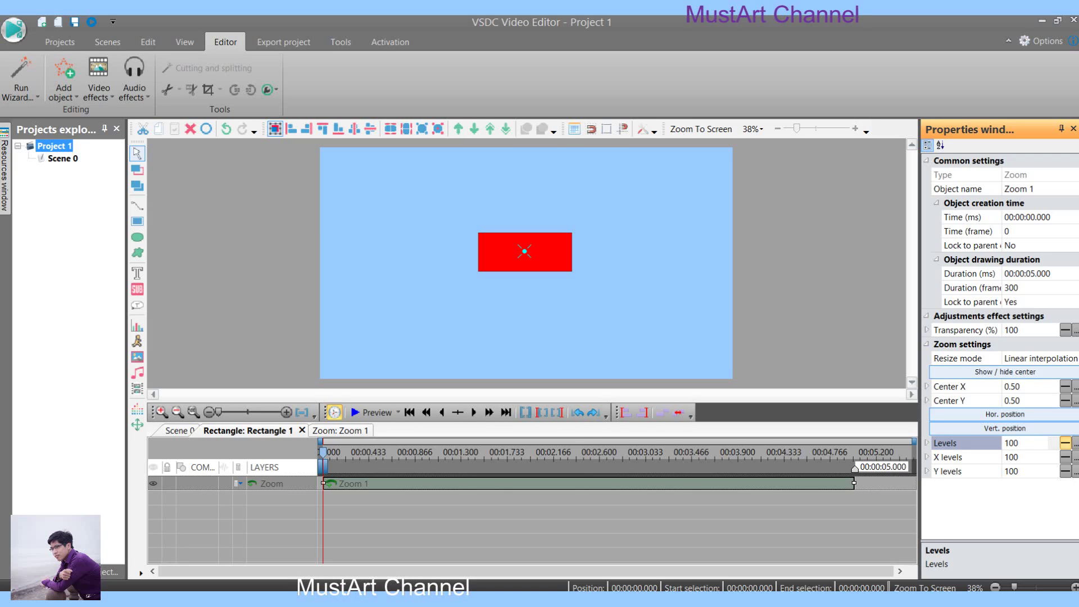
{"action": "left_click_drag", "start_coordinate": [1027, 443], "coordinate": [1023, 442]}
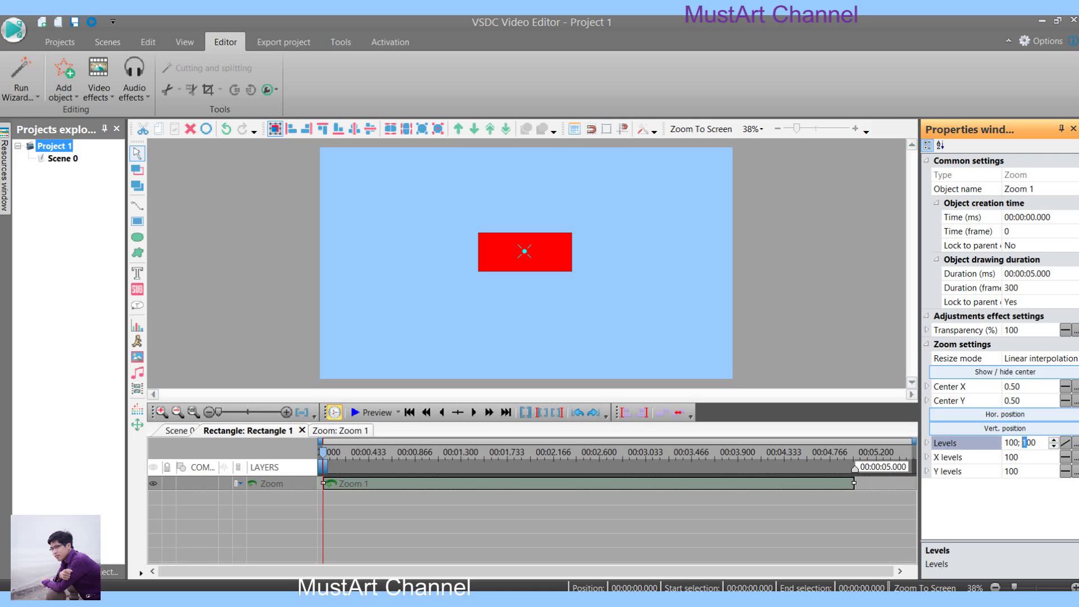
{"action": "type", "text": "3"}
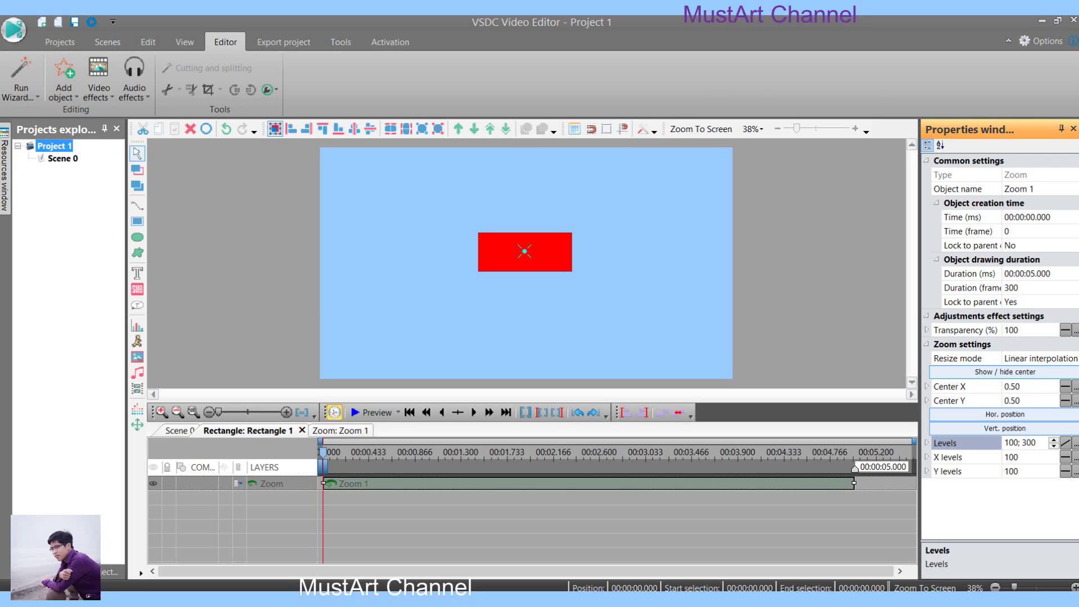
{"action": "key", "text": "Escape"}
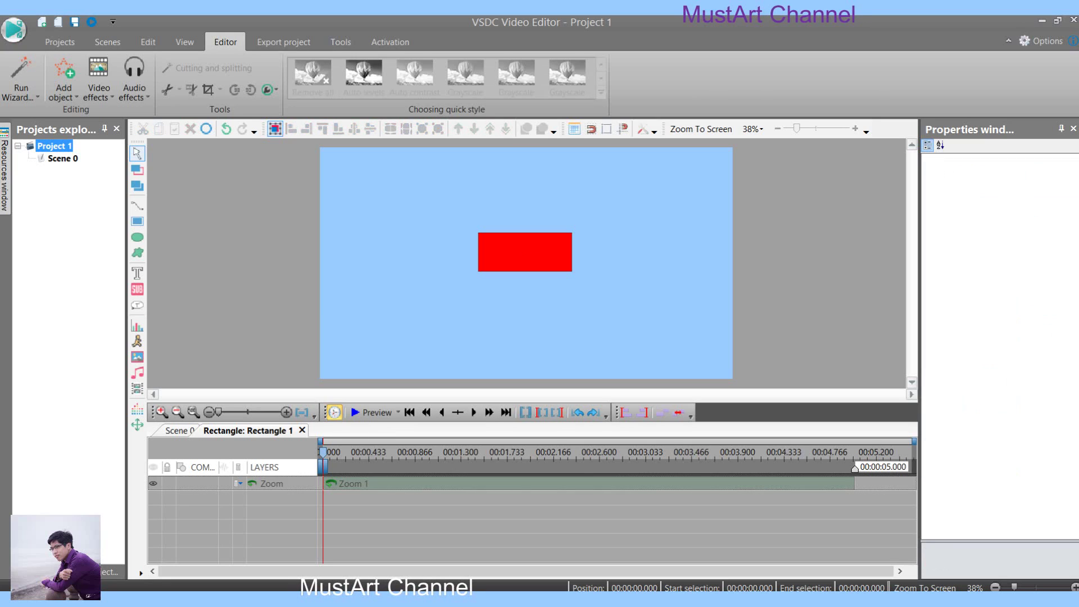
{"action": "left_click", "coordinate": [372, 412]}
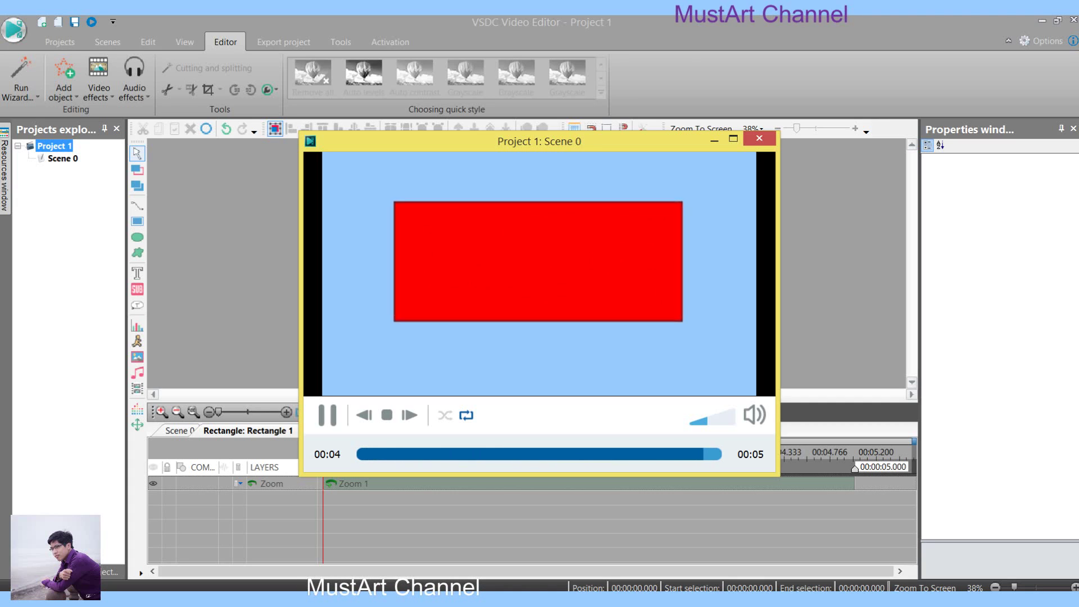
{"action": "left_click", "coordinate": [759, 138]}
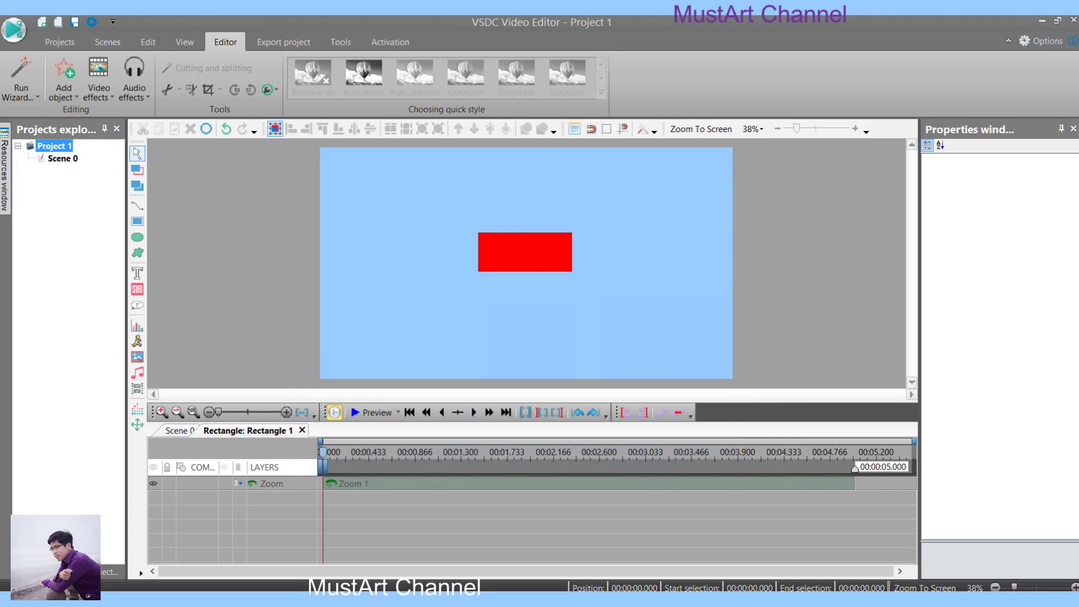
Step: Set the Zoom effect's center to X 0.20 and Y 0.80
{"action": "left_click", "coordinate": [640, 483]}
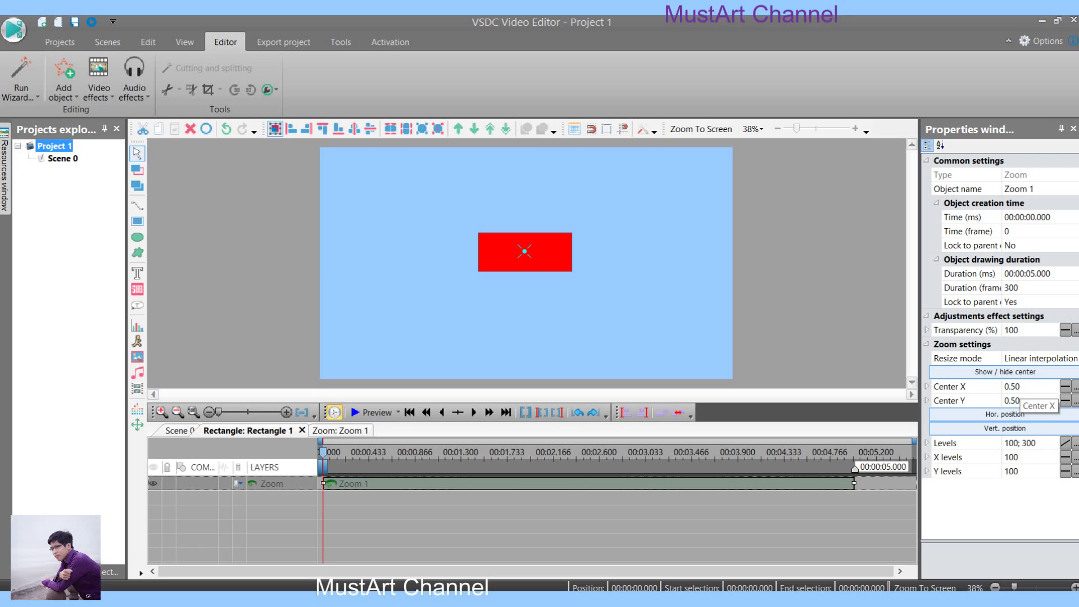
{"action": "left_click", "coordinate": [1012, 386]}
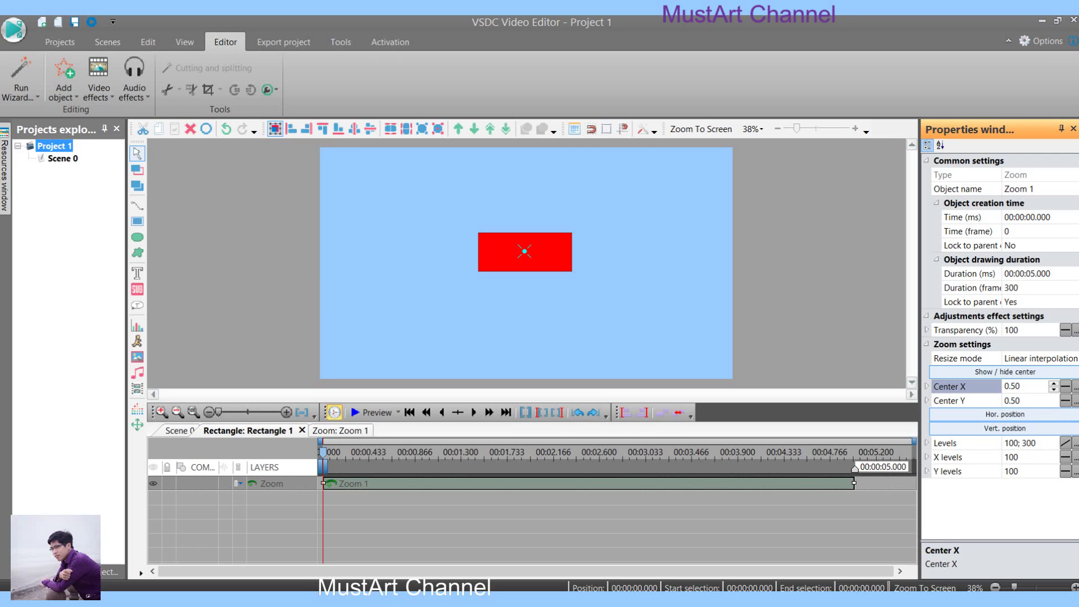
{"action": "type", "text": "2"}
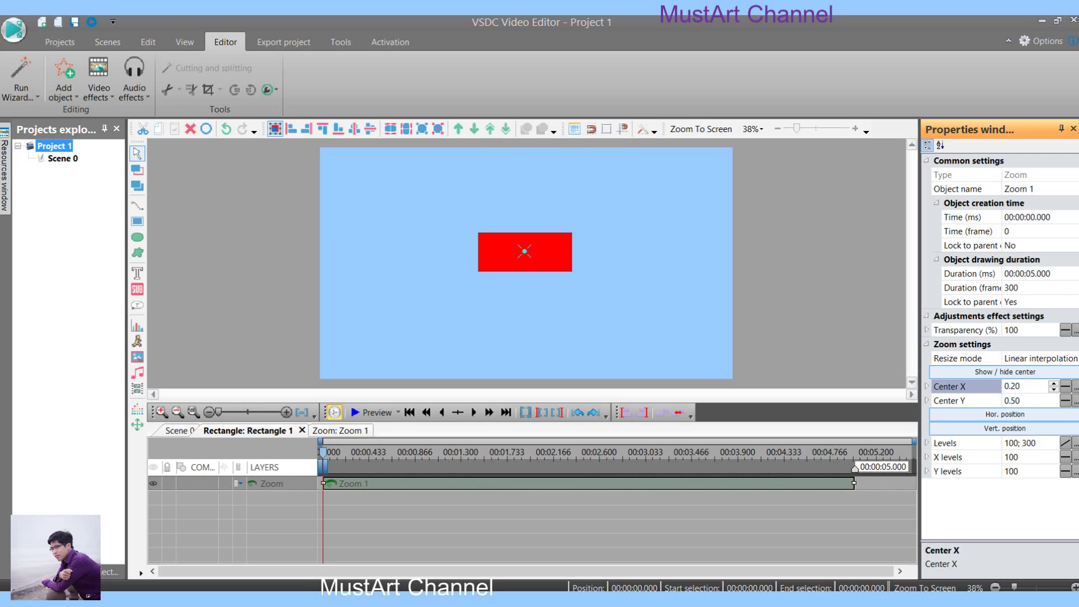
{"action": "key", "text": "Escape"}
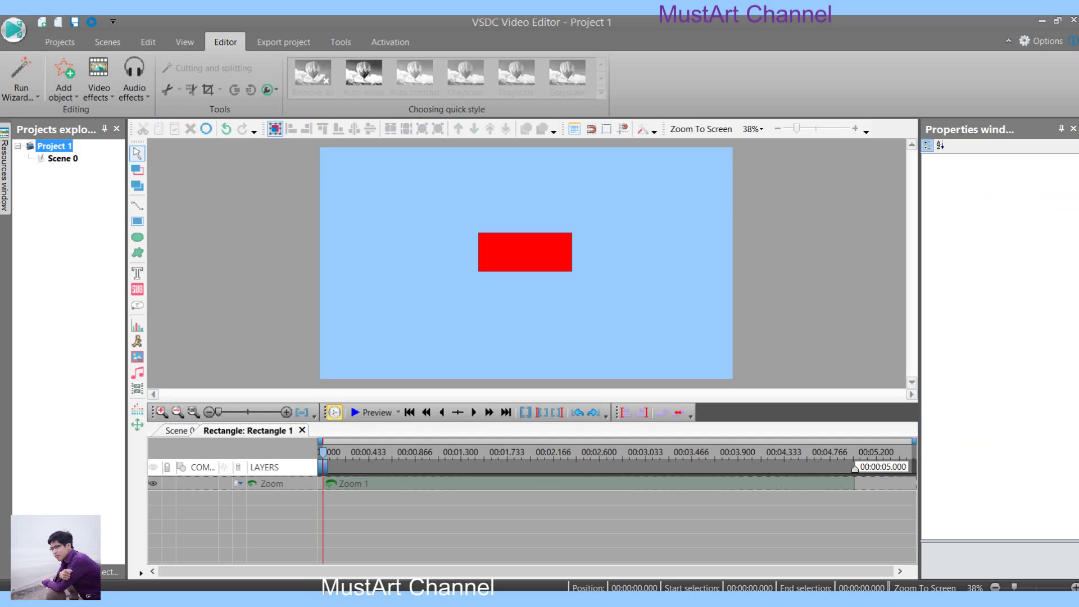
{"action": "left_click", "coordinate": [348, 483]}
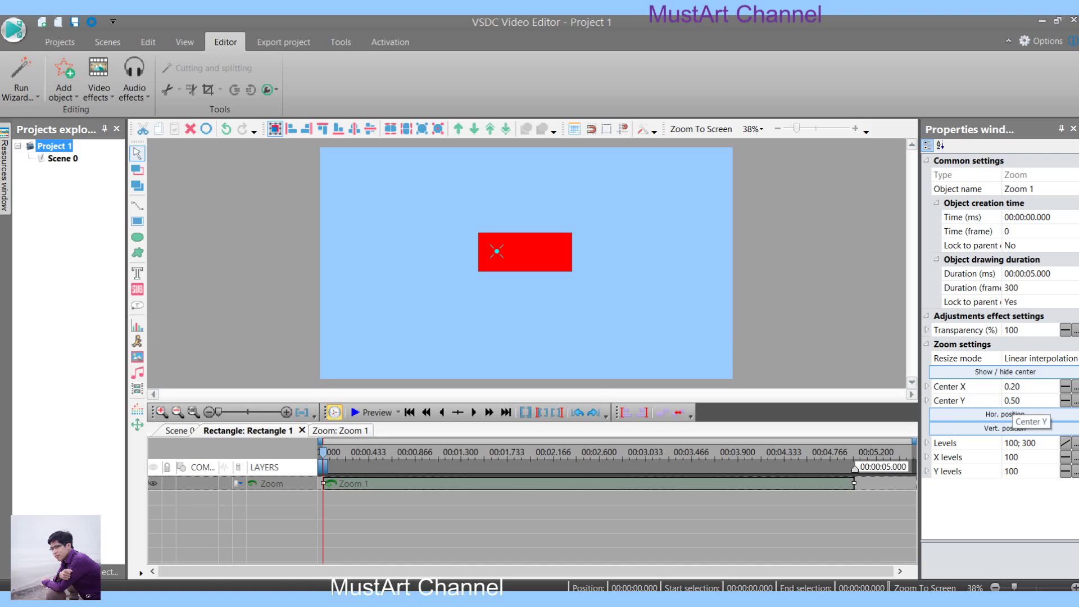
{"action": "left_click", "coordinate": [1011, 401]}
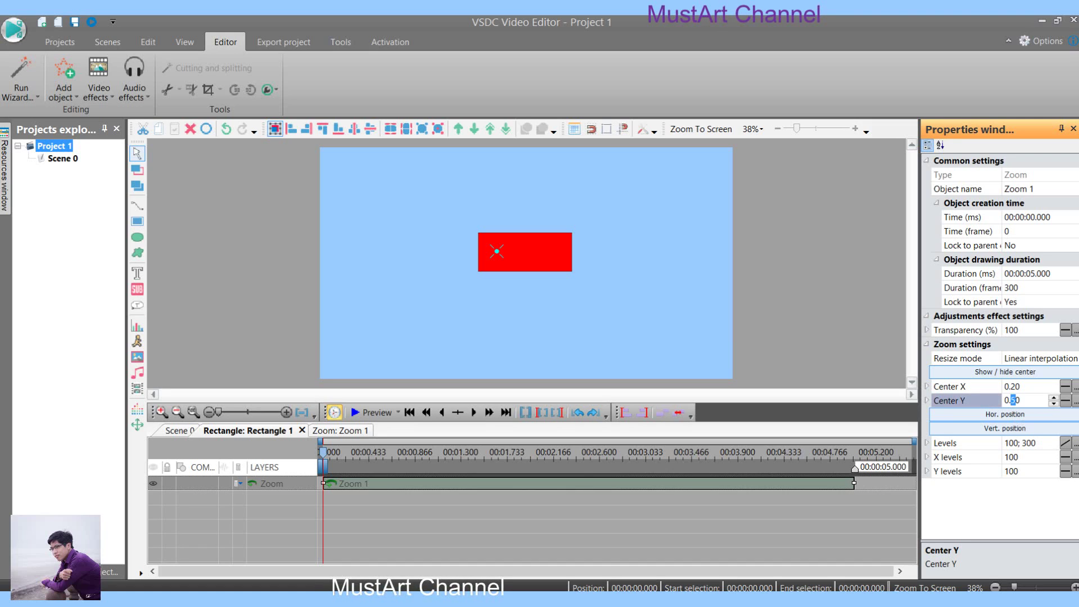
{"action": "type", "text": "8"}
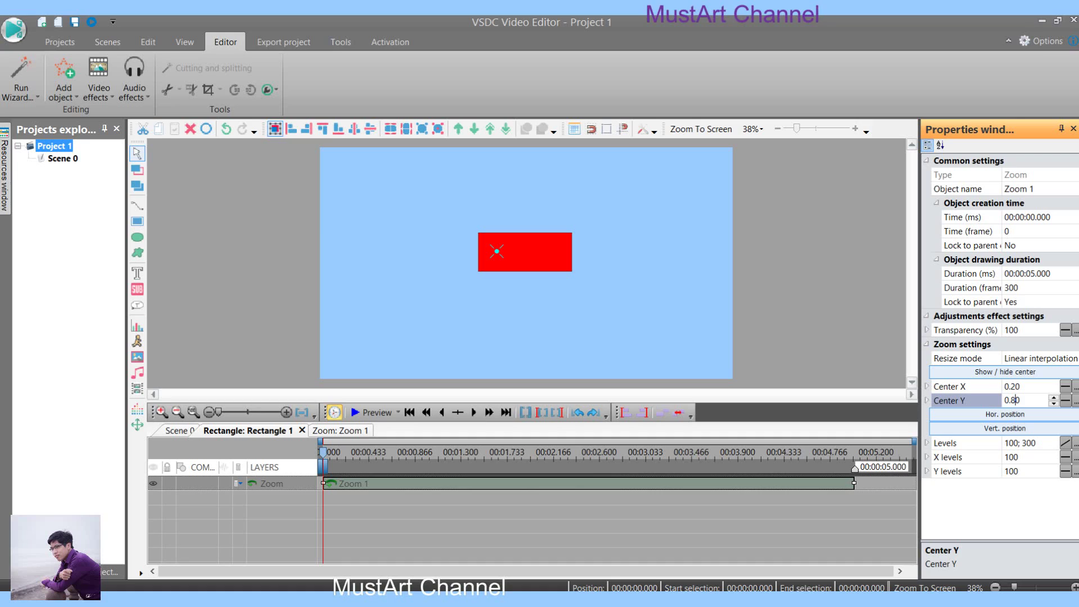
{"action": "key", "text": "Return"}
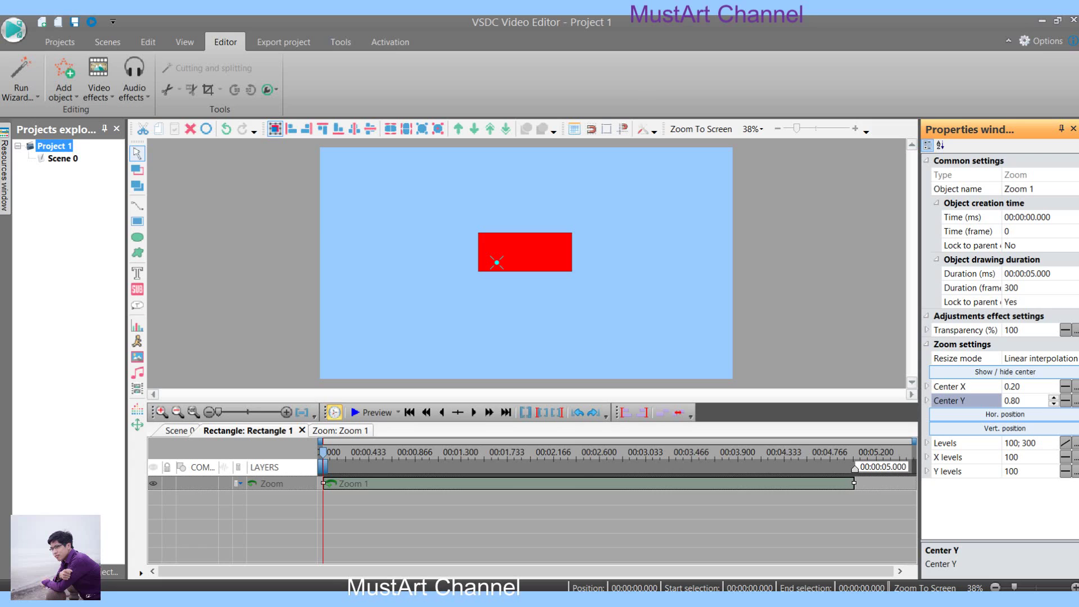
Step: Move the zoom center marker near the rectangle's upper-right corner, about X 0.87 and Y 0.26, and preview the scene
{"action": "mouse_move", "coordinate": [496, 262]}
{"action": "left_mouse_down"}
{"action": "mouse_move", "coordinate": [556, 258]}
{"action": "mouse_move", "coordinate": [559, 242]}
{"action": "left_mouse_up"}
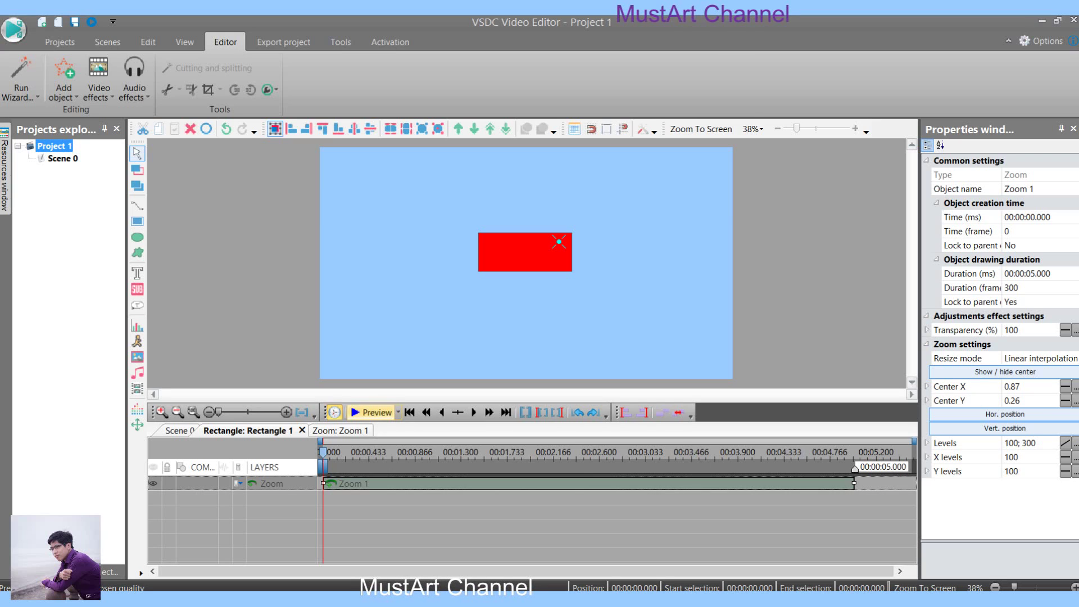
{"action": "left_click", "coordinate": [371, 412]}
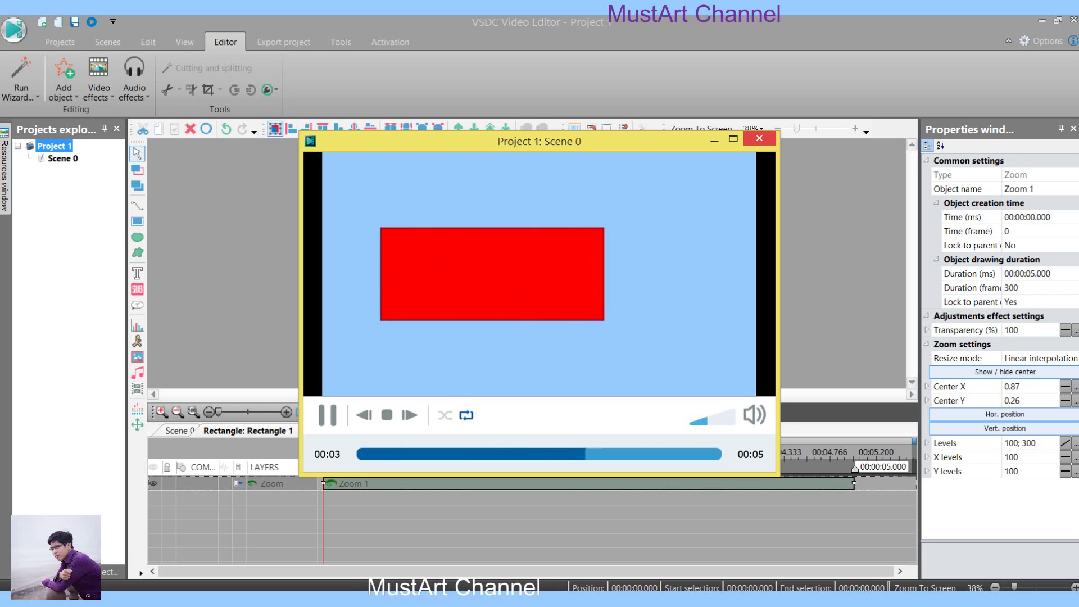
{"action": "left_click", "coordinate": [759, 138]}
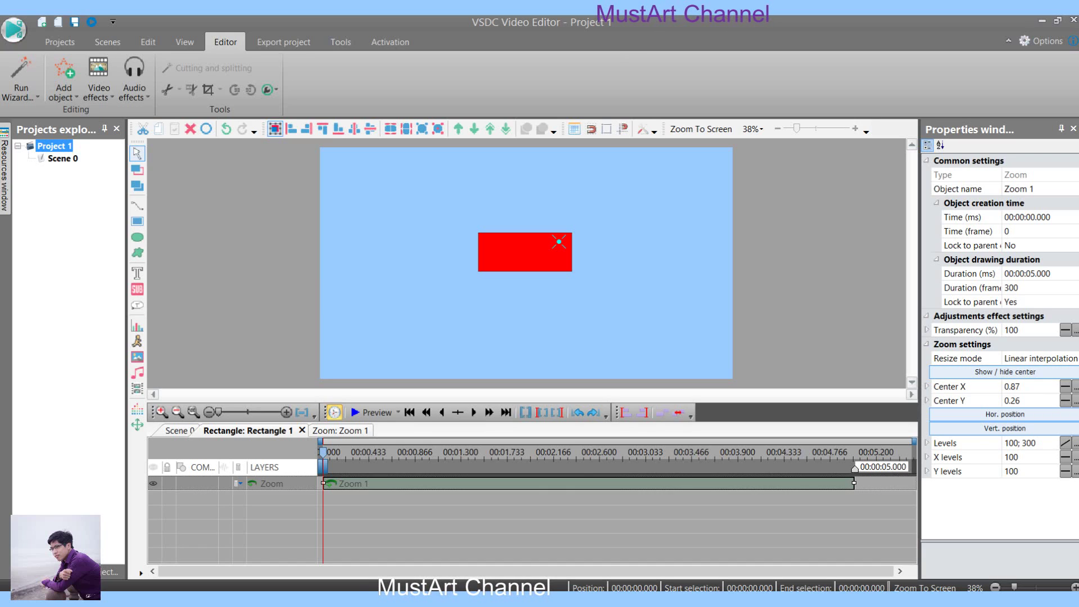
{"action": "left_click", "coordinate": [372, 412]}
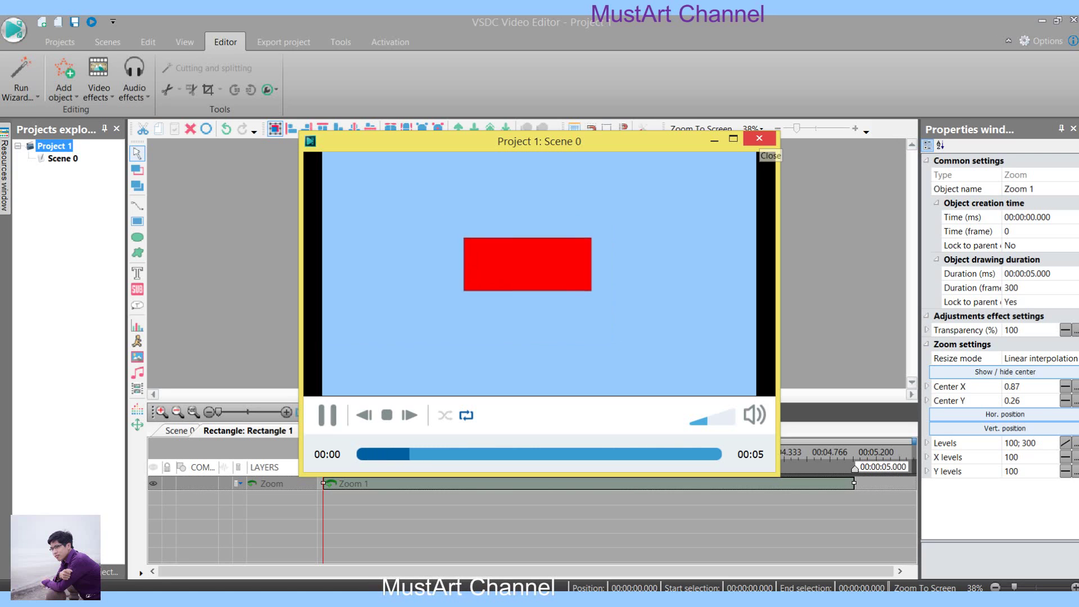
{"action": "left_click", "coordinate": [759, 139]}
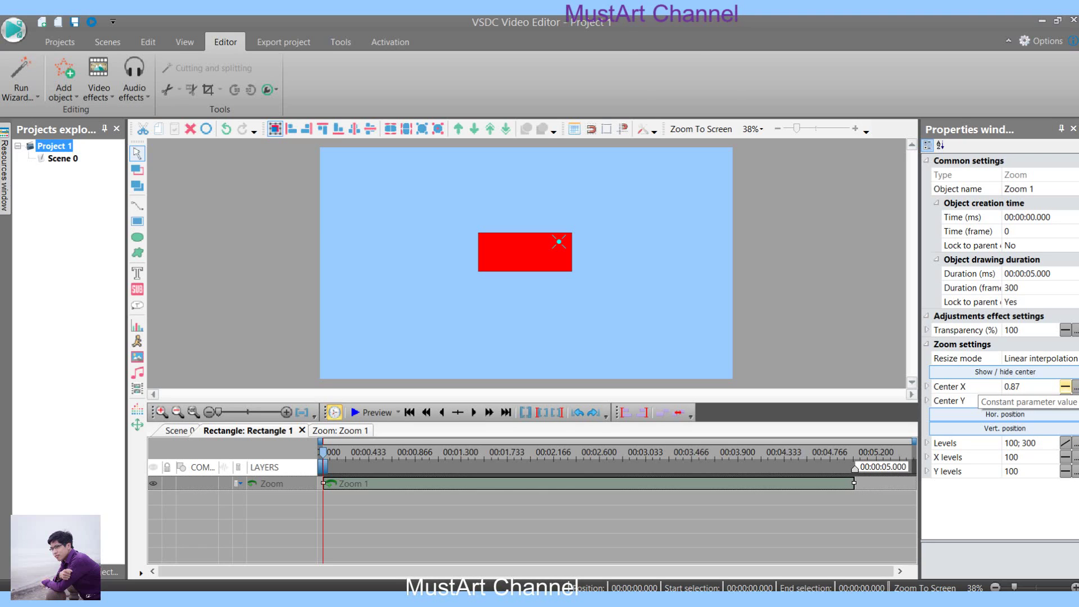
Step: Make the zoom effect's Center X change linearly from 0.10 to 0.90 and preview the scene
{"action": "left_click", "coordinate": [1065, 386]}
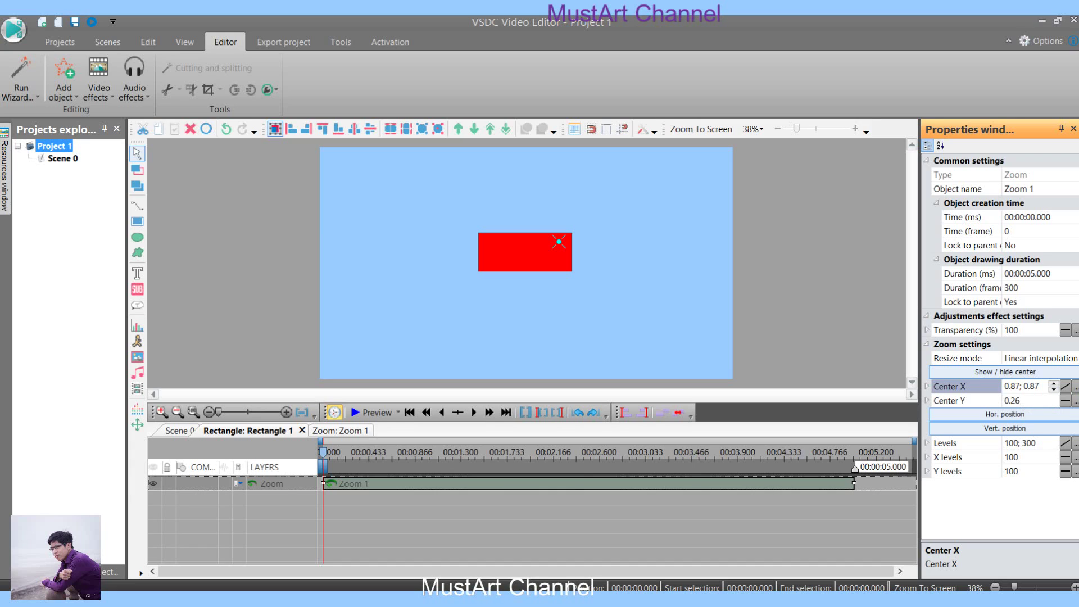
{"action": "left_click_drag", "start_coordinate": [1017, 386], "coordinate": [1009, 386]}
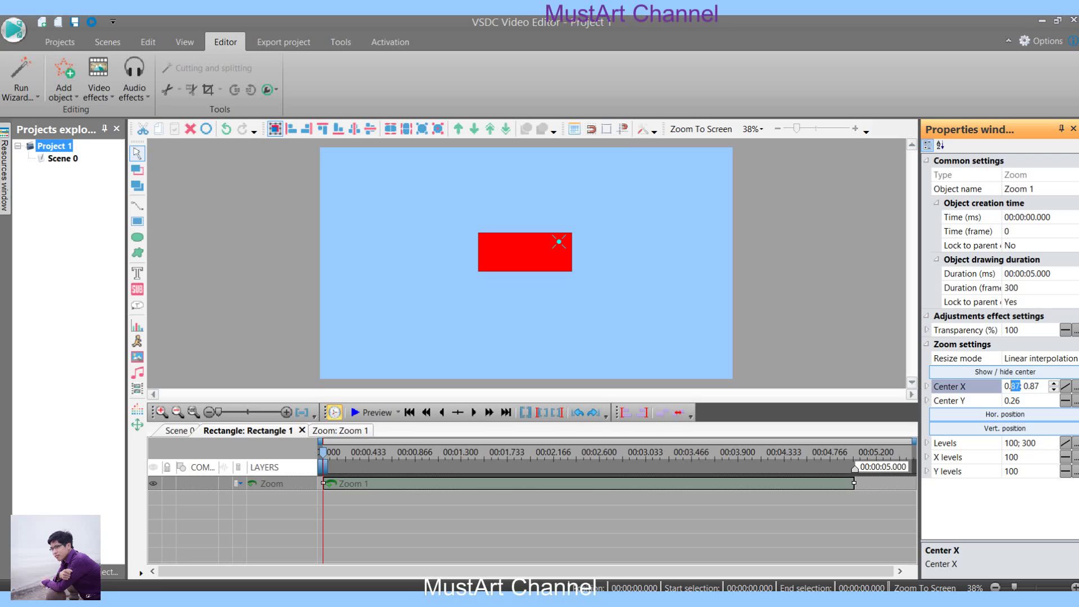
{"action": "type", "text": "1"}
{"action": "key", "text": "End"}
{"action": "key", "text": "shift+Left"}
{"action": "key", "text": "shift+Left"}
{"action": "type", "text": "9"}
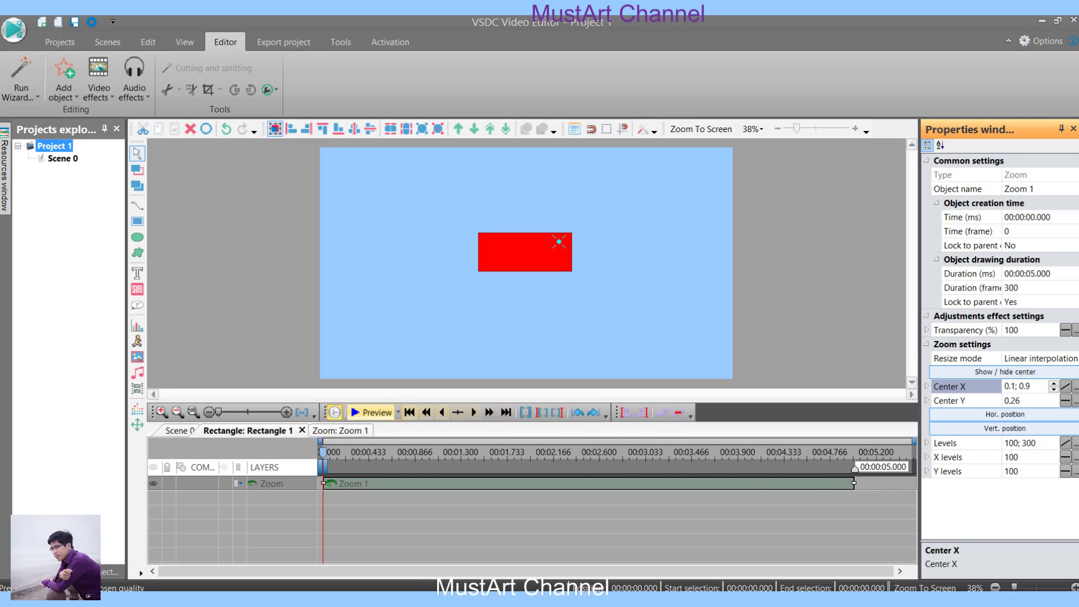
{"action": "left_click", "coordinate": [371, 412]}
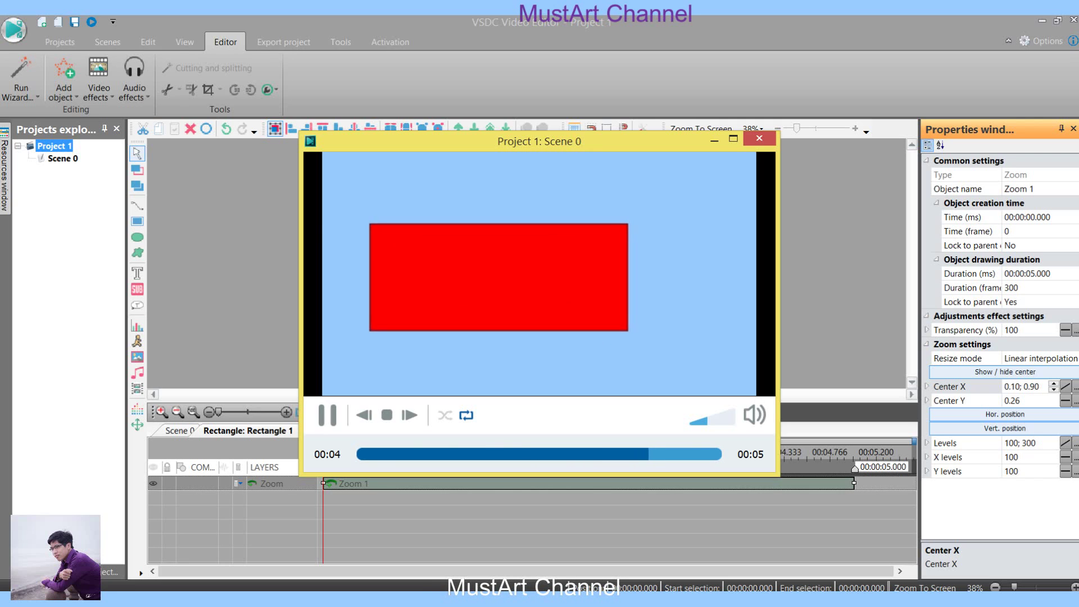
{"action": "key", "text": "Escape"}
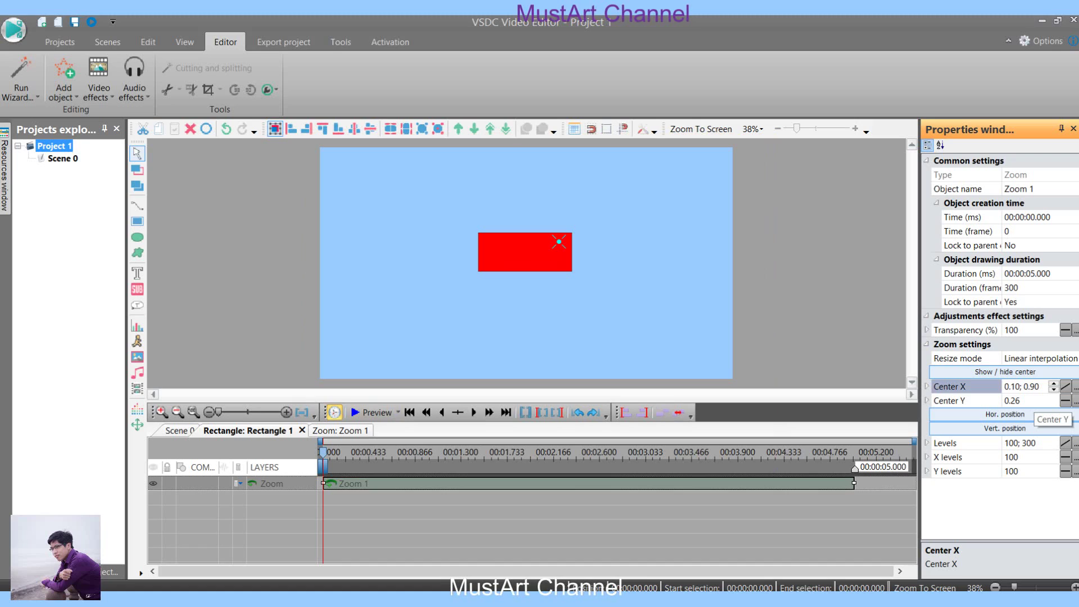
Step: Make the zoom effect's Center Y change linearly from 0.20 to 0.70 and preview the scene
{"action": "left_click", "coordinate": [1023, 400]}
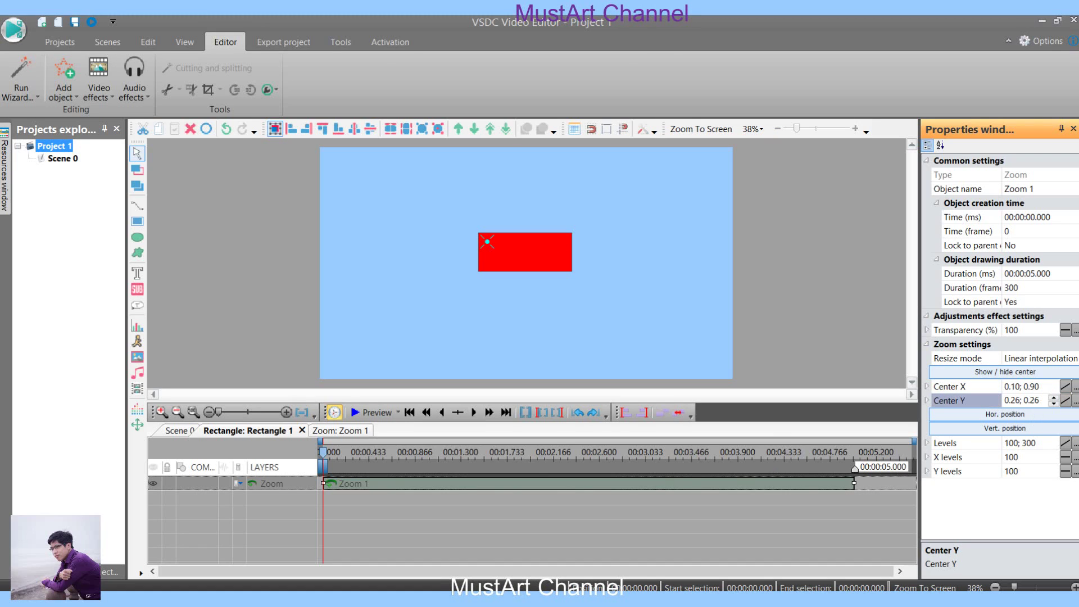
{"action": "left_click_drag", "start_coordinate": [1022, 401], "coordinate": [1015, 400]}
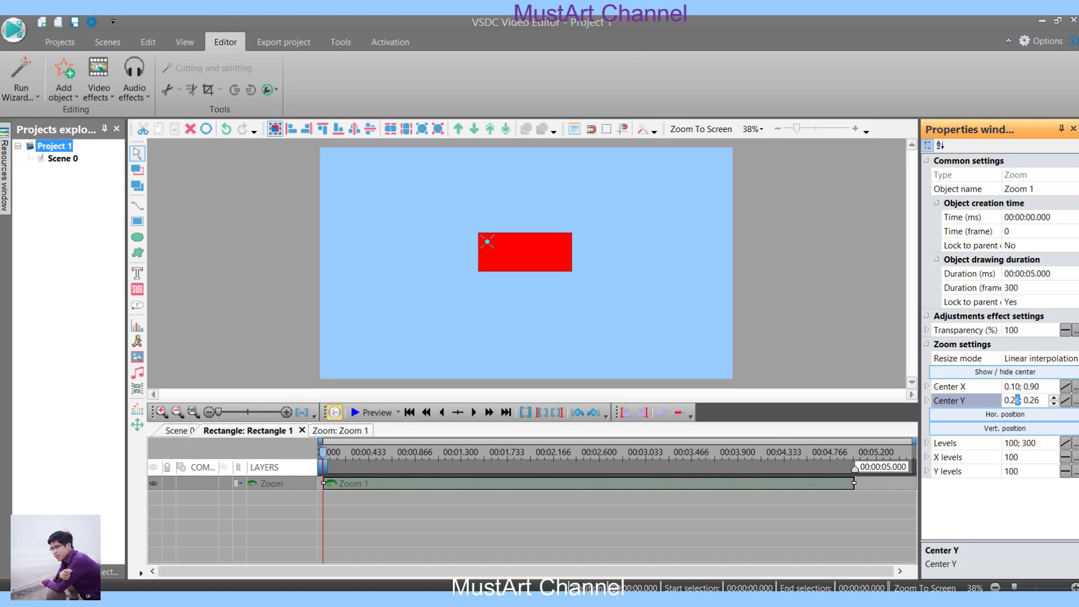
{"action": "key", "text": "BackSpace"}
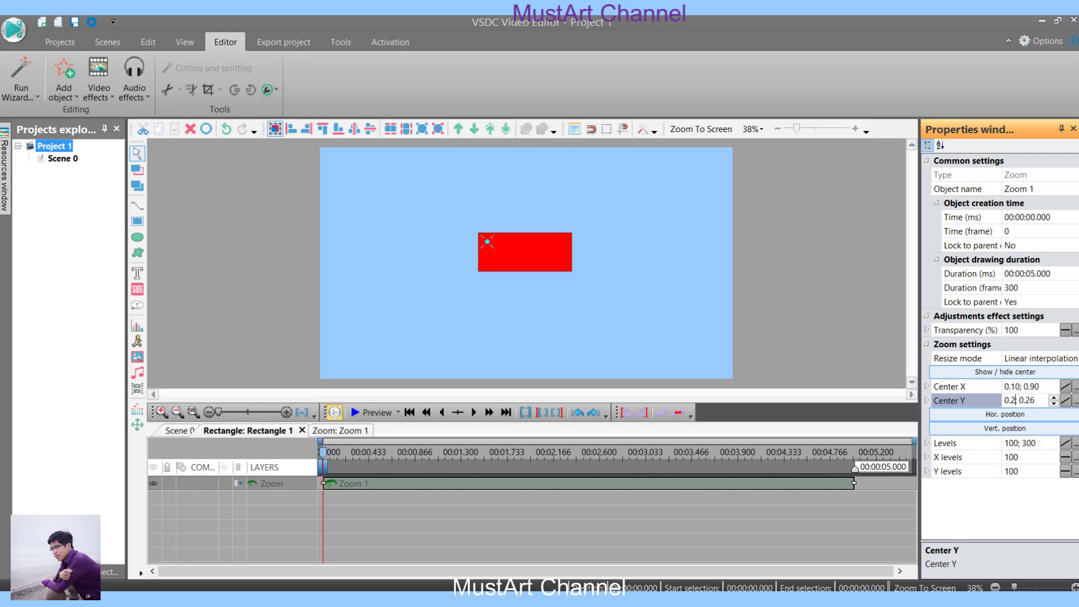
{"action": "left_click_drag", "start_coordinate": [1035, 400], "coordinate": [1026, 400]}
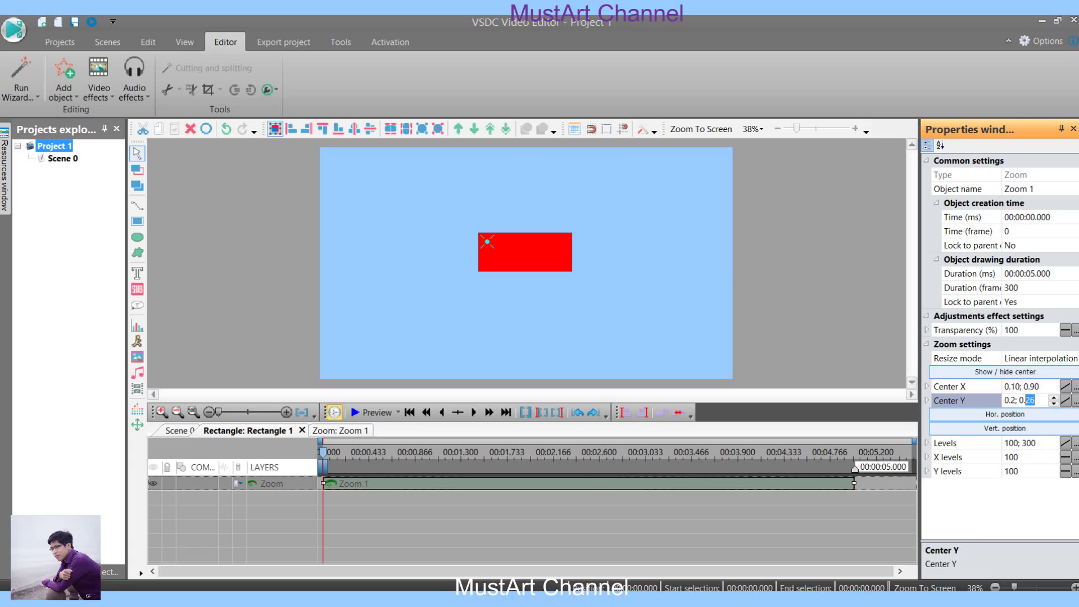
{"action": "type", "text": "7"}
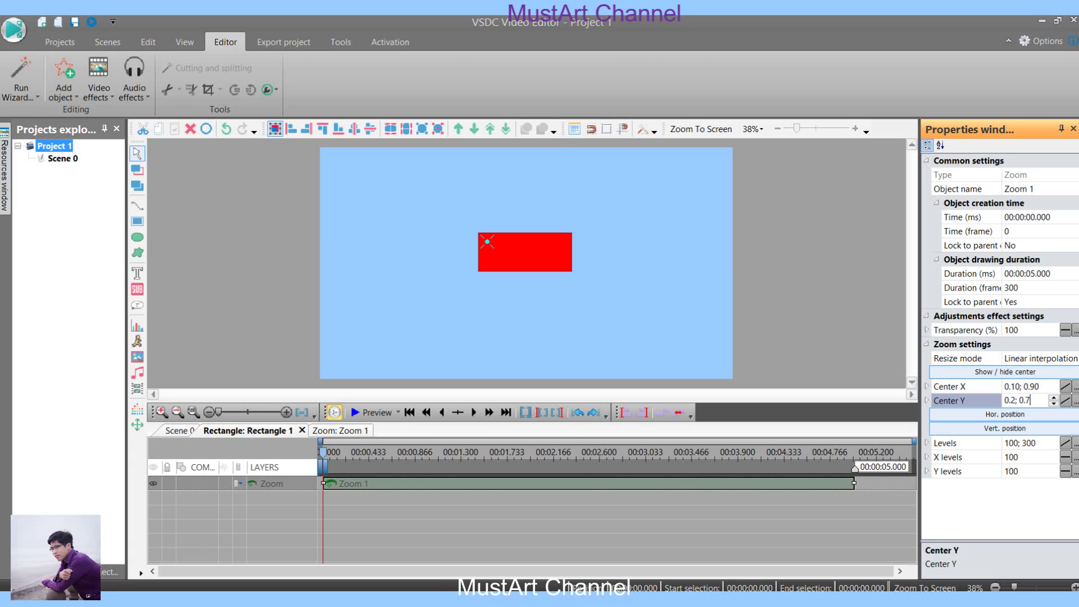
{"action": "left_click", "coordinate": [372, 411]}
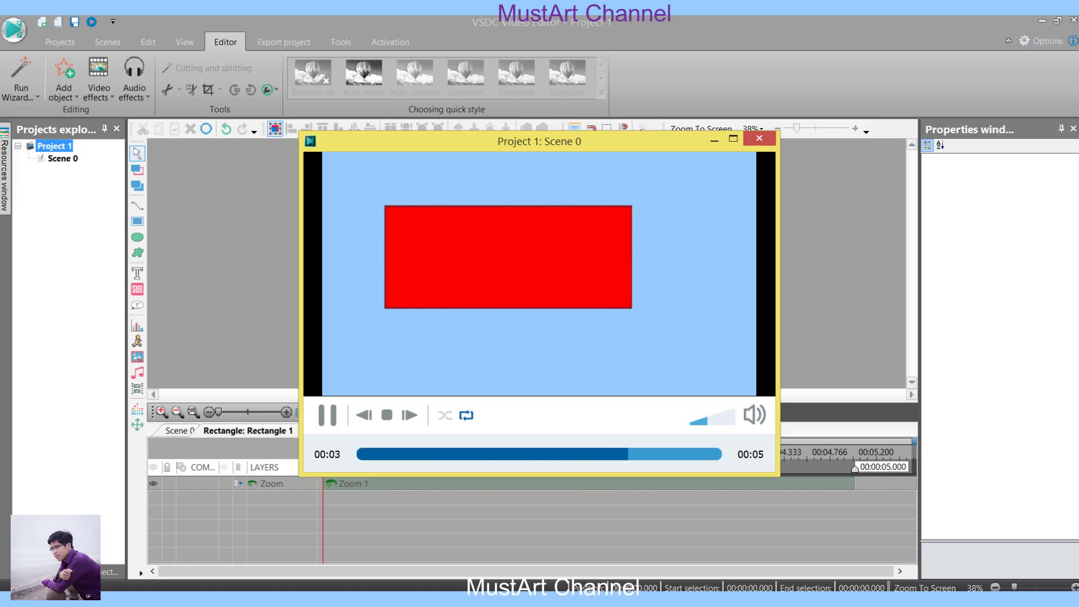
{"action": "key", "text": "Escape"}
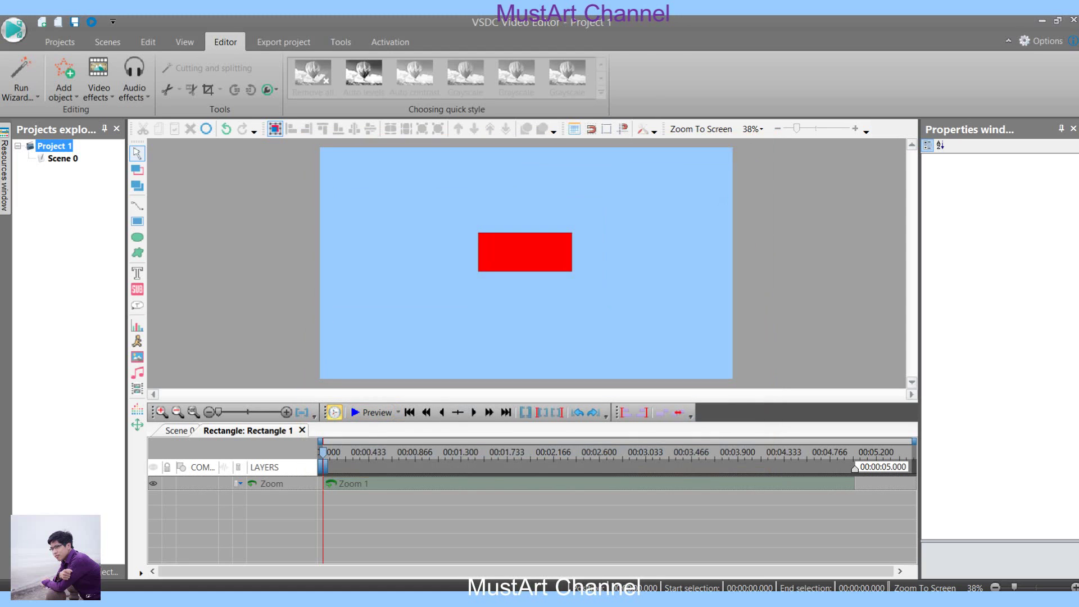
Step: Switch Zoom 1's Center X to a broken-line change, check its curve timeline, and switch Center Y to a smooth-curve change
{"action": "left_click", "coordinate": [562, 483]}
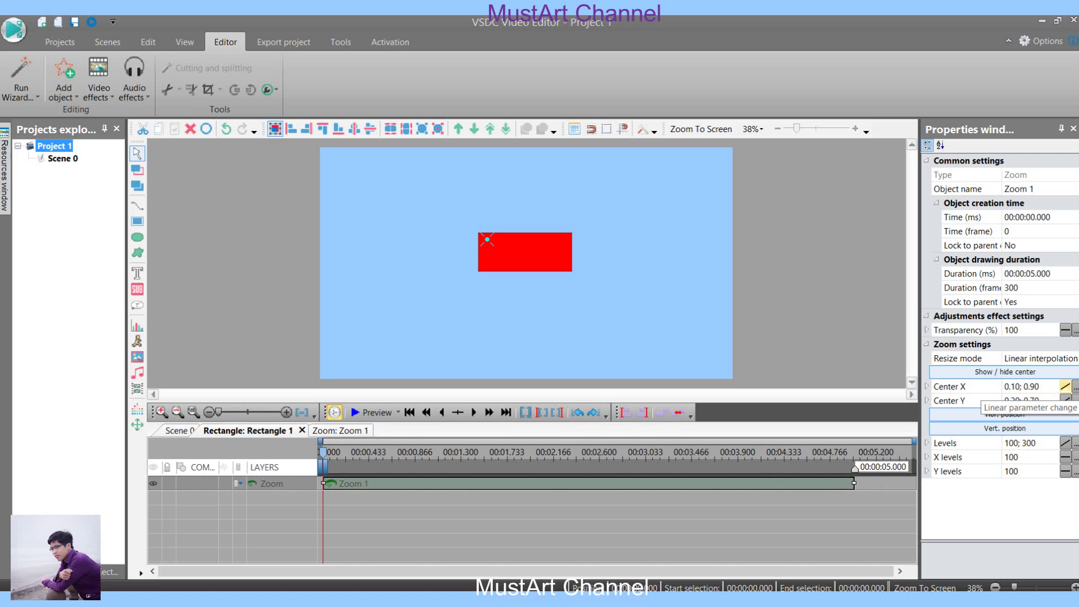
{"action": "left_click", "coordinate": [1065, 387]}
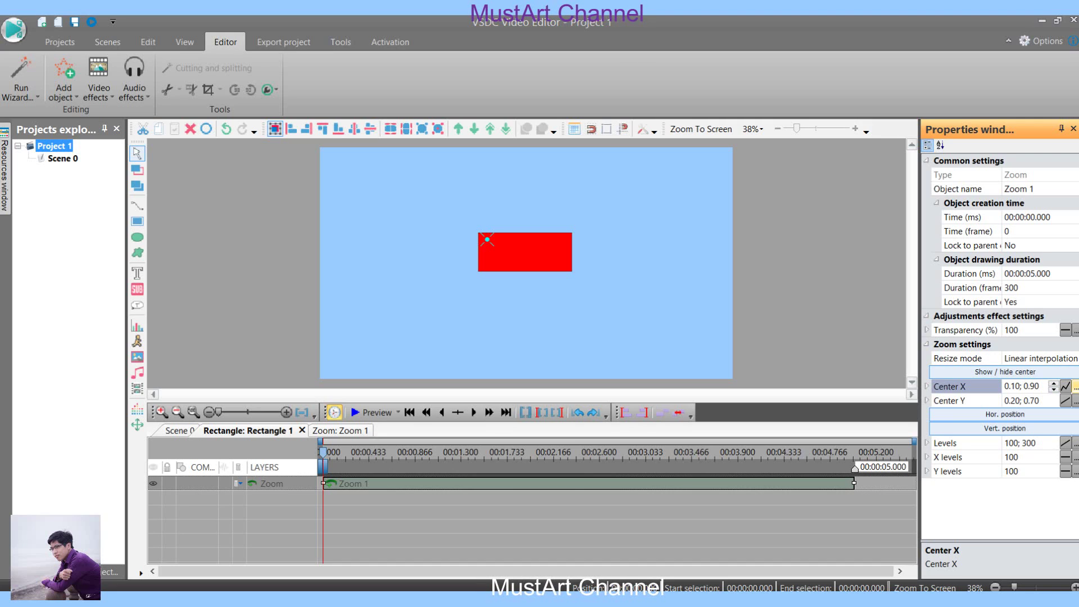
{"action": "left_click", "coordinate": [1075, 387]}
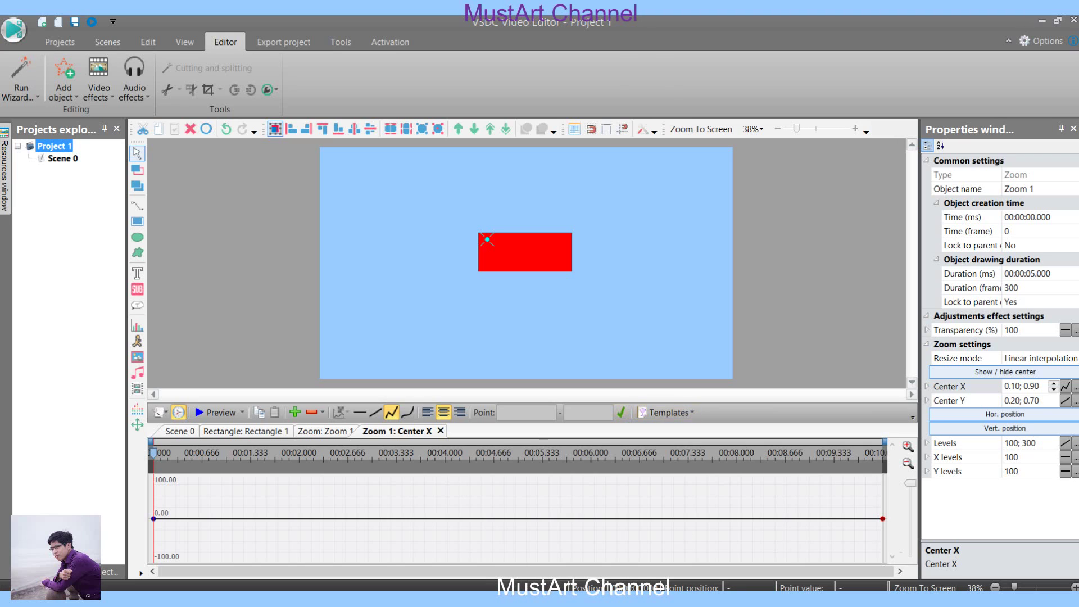
{"action": "left_click", "coordinate": [440, 430]}
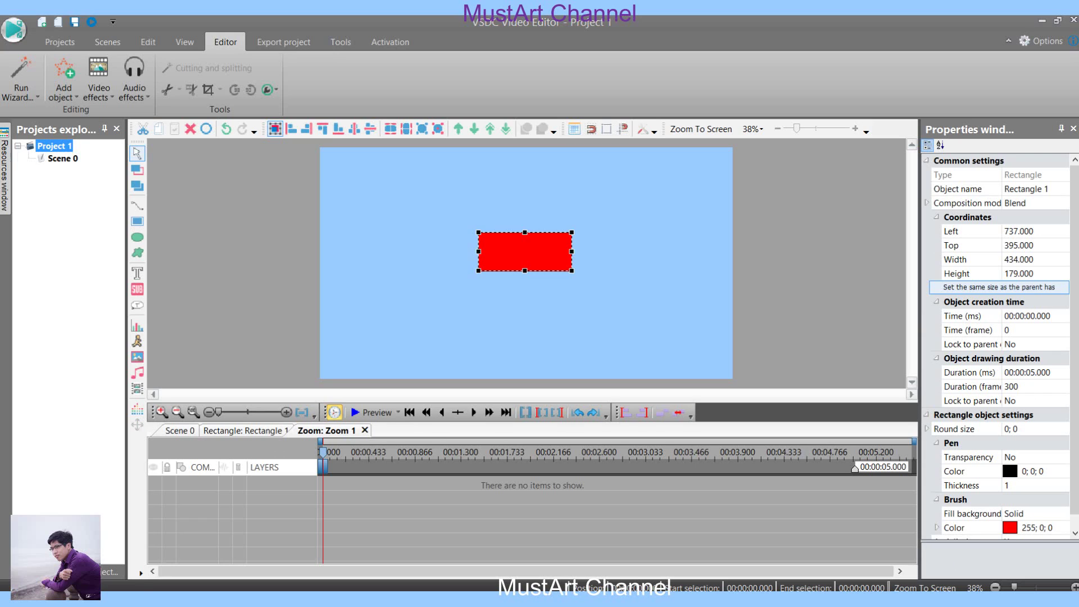
{"action": "left_click", "coordinate": [247, 430]}
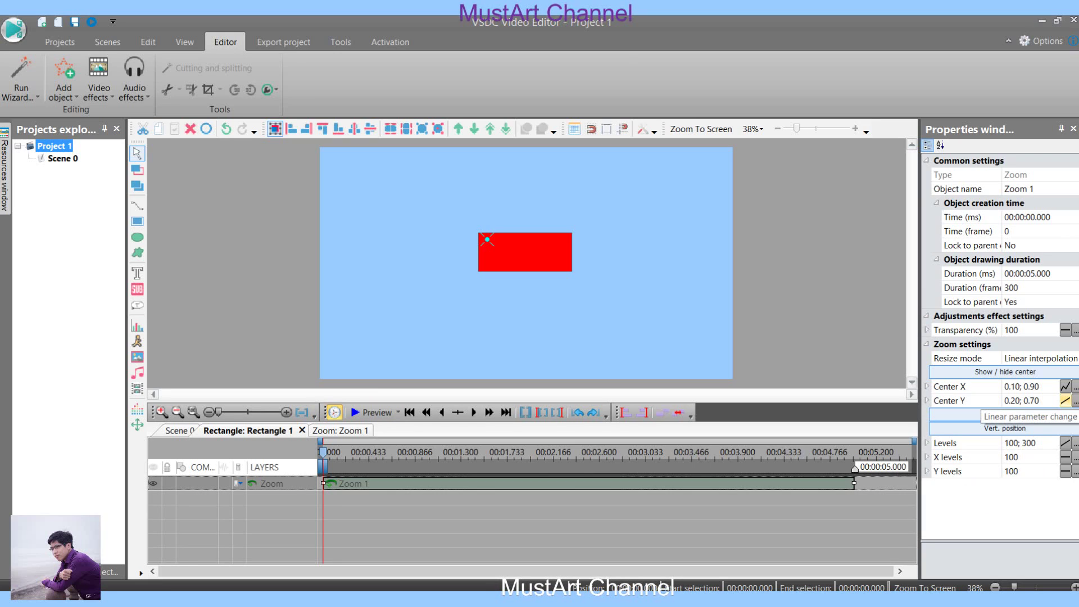
{"action": "left_click", "coordinate": [1065, 400]}
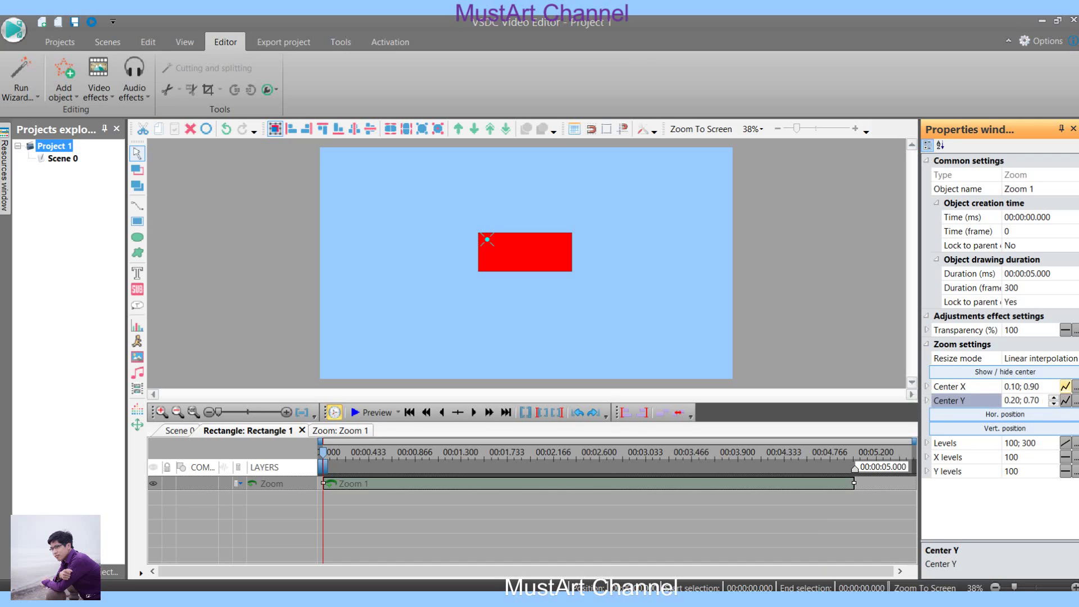
{"action": "left_click", "coordinate": [1065, 401]}
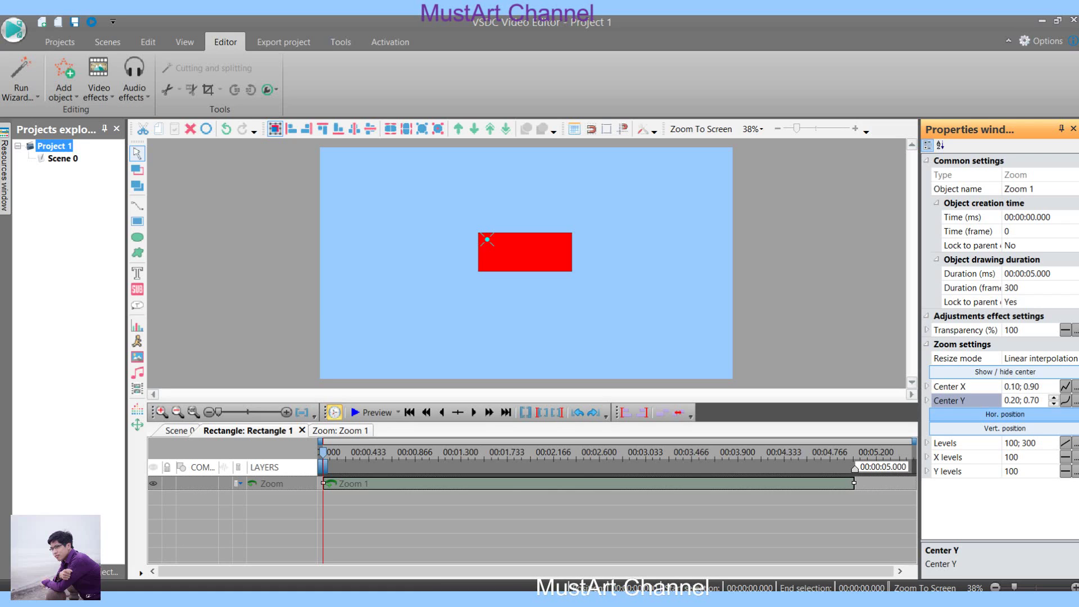
Step: Try the zoom center's Left and Right horizontal positions and settle on Center, making Center X 0.50
{"action": "left_click", "coordinate": [1006, 414]}
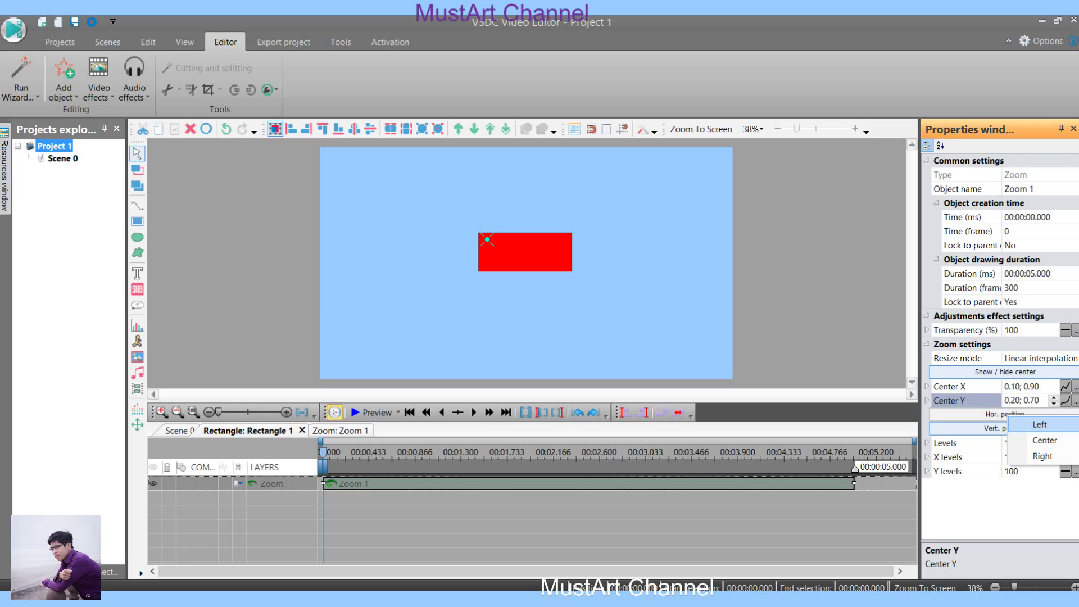
{"action": "left_click", "coordinate": [1040, 424]}
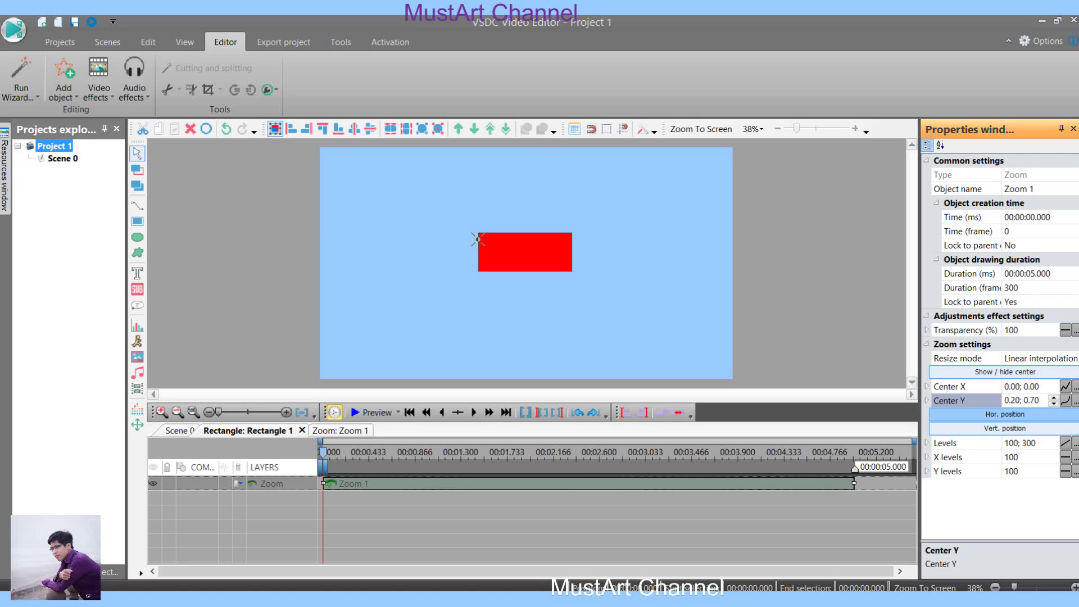
{"action": "left_click", "coordinate": [1005, 415]}
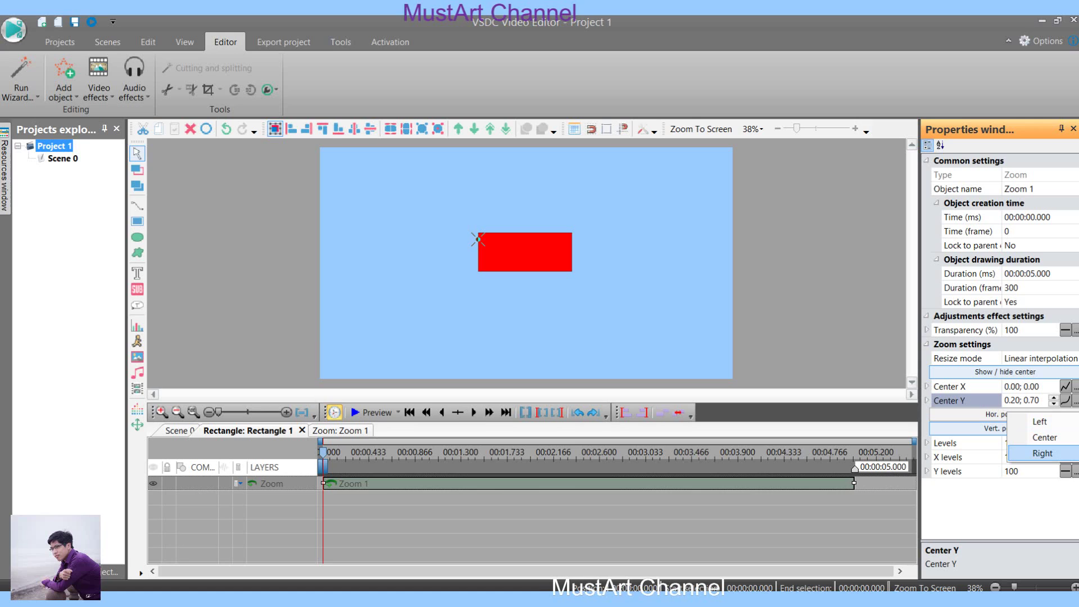
{"action": "left_click", "coordinate": [1042, 453]}
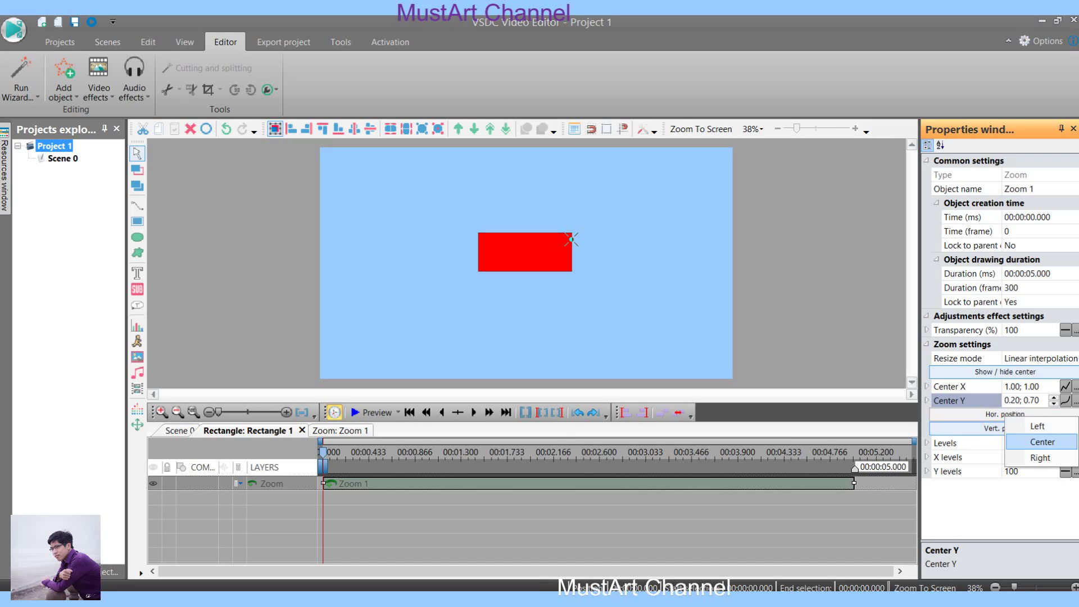
{"action": "left_click", "coordinate": [1043, 441]}
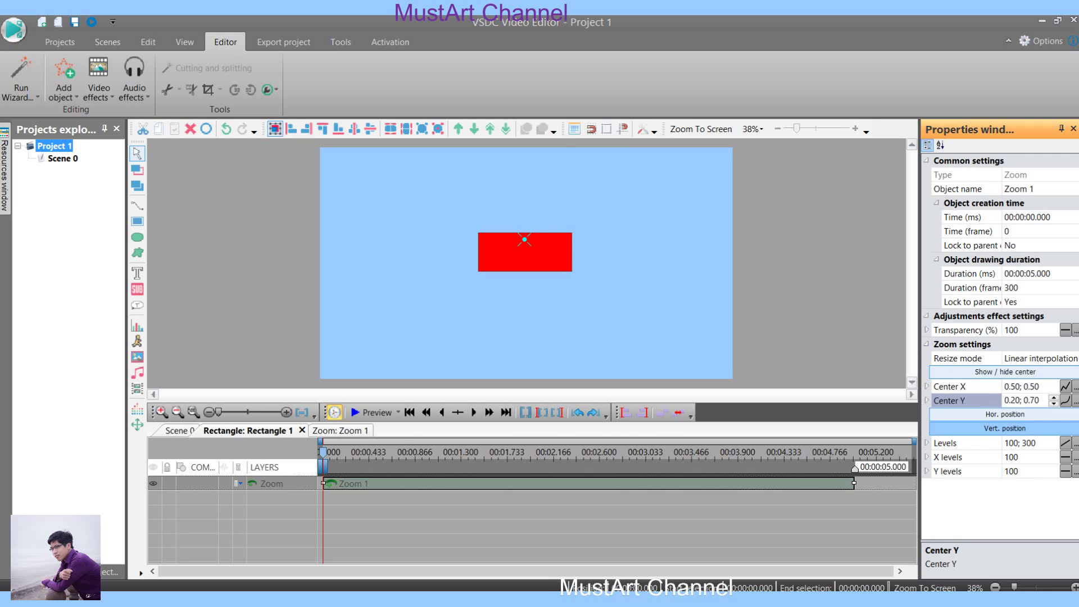
Step: Try the zoom center's Top and Bottom vertical positions, settle on Center with Center Y 0.50, and preview the scene
{"action": "left_click", "coordinate": [1005, 429]}
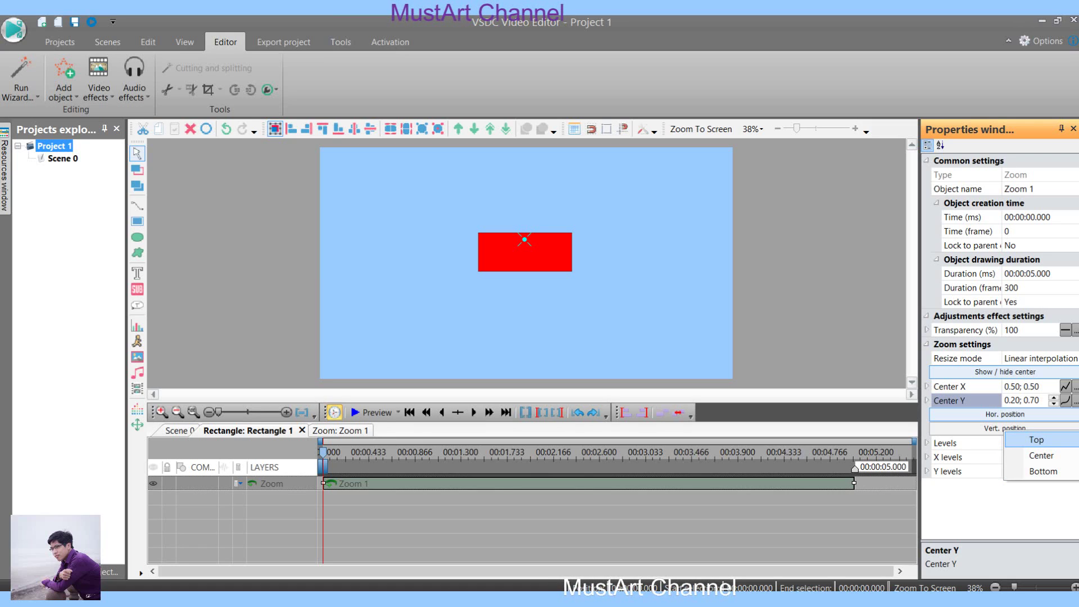
{"action": "left_click", "coordinate": [1037, 440]}
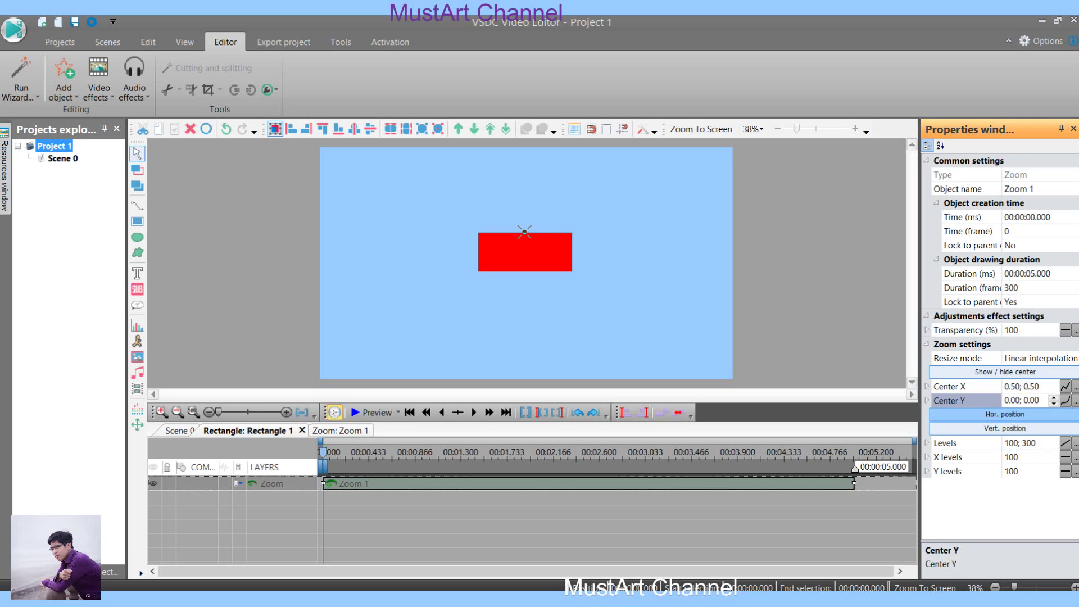
{"action": "left_click", "coordinate": [1006, 429]}
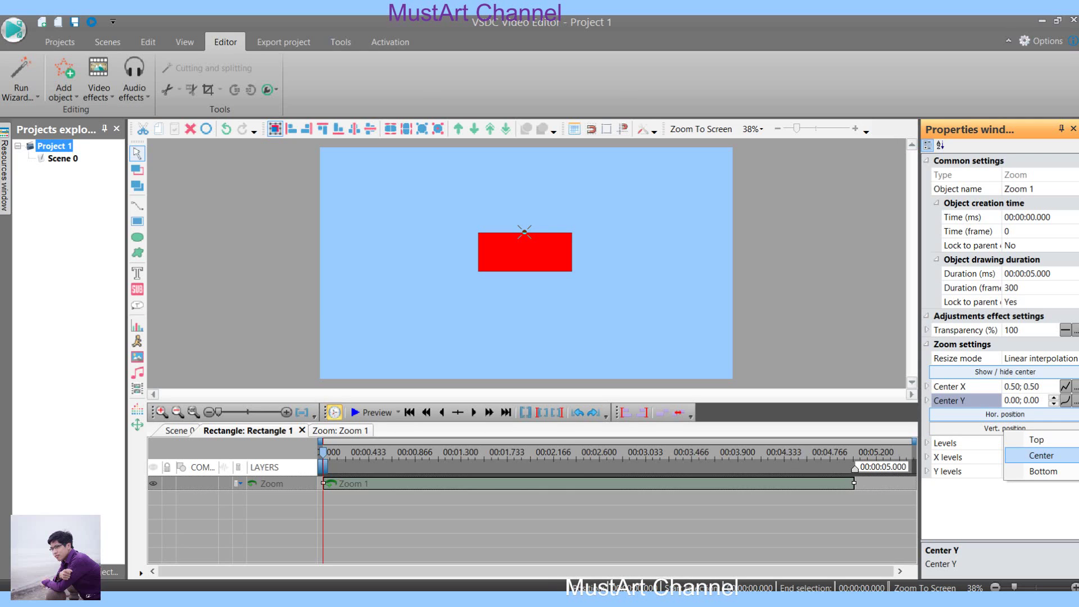
{"action": "left_click", "coordinate": [1041, 455]}
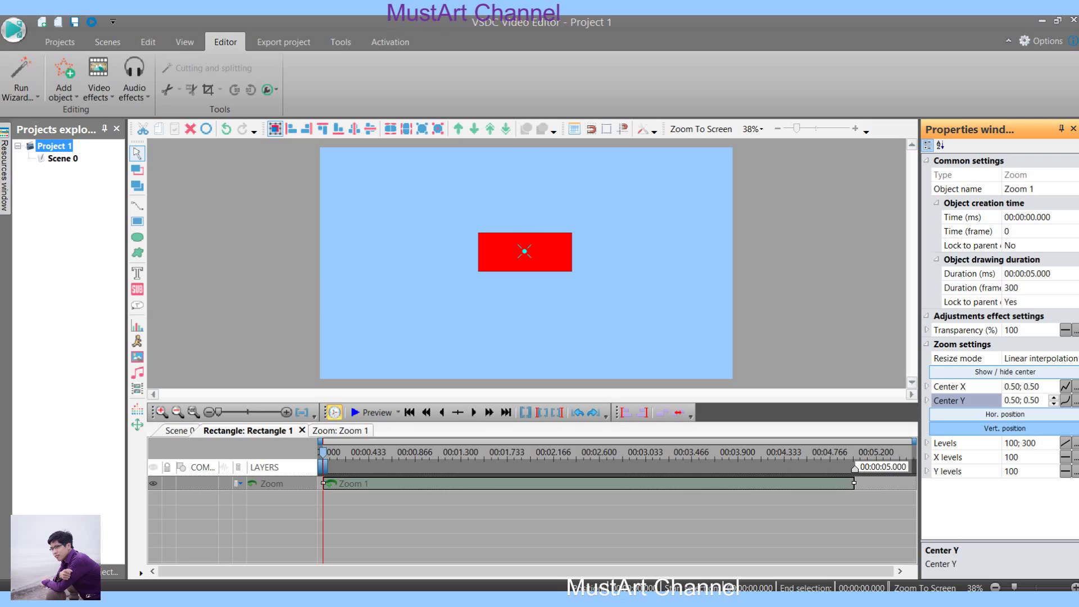
{"action": "left_click", "coordinate": [1006, 428]}
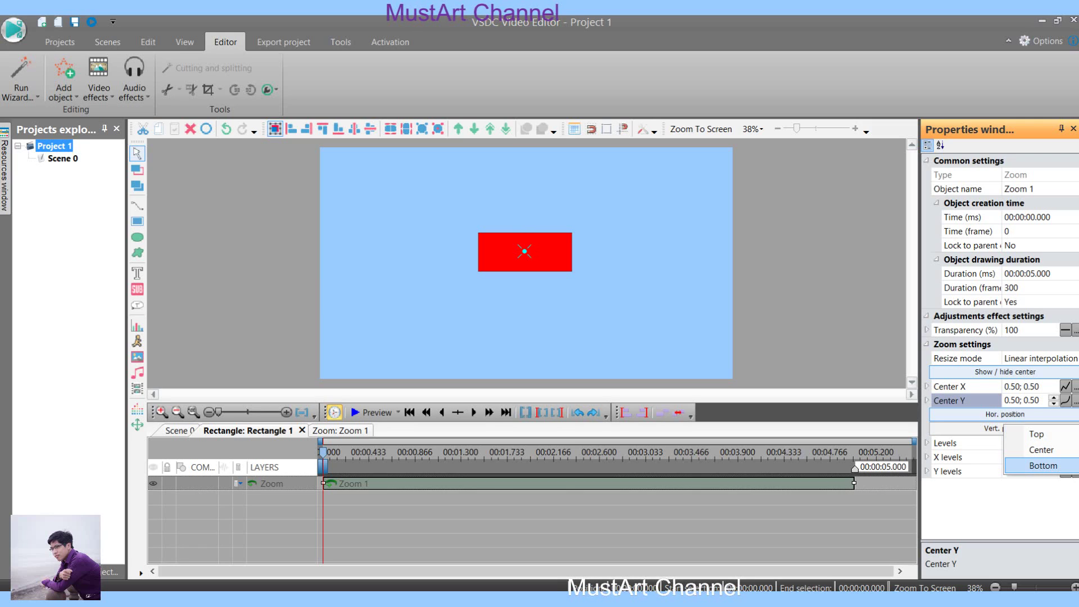
{"action": "left_click", "coordinate": [1043, 465]}
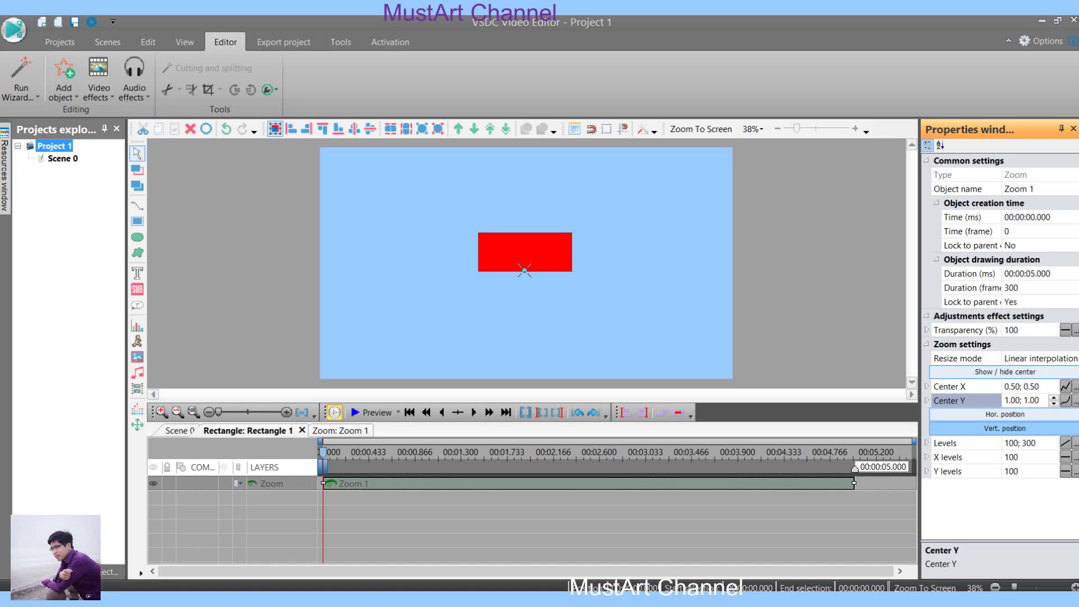
{"action": "left_click", "coordinate": [1005, 428]}
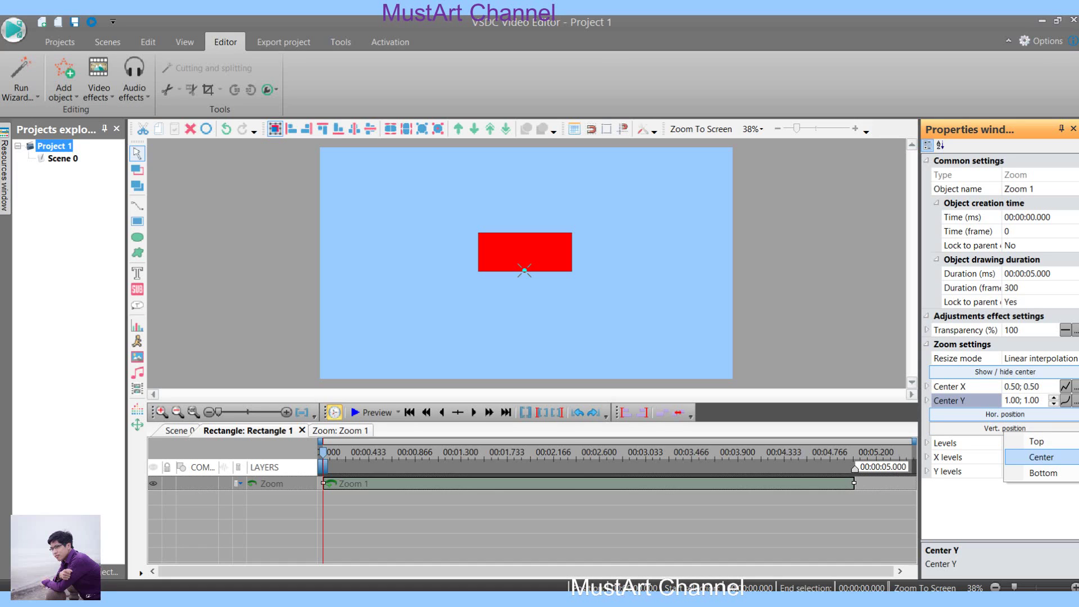
{"action": "left_click", "coordinate": [978, 457]}
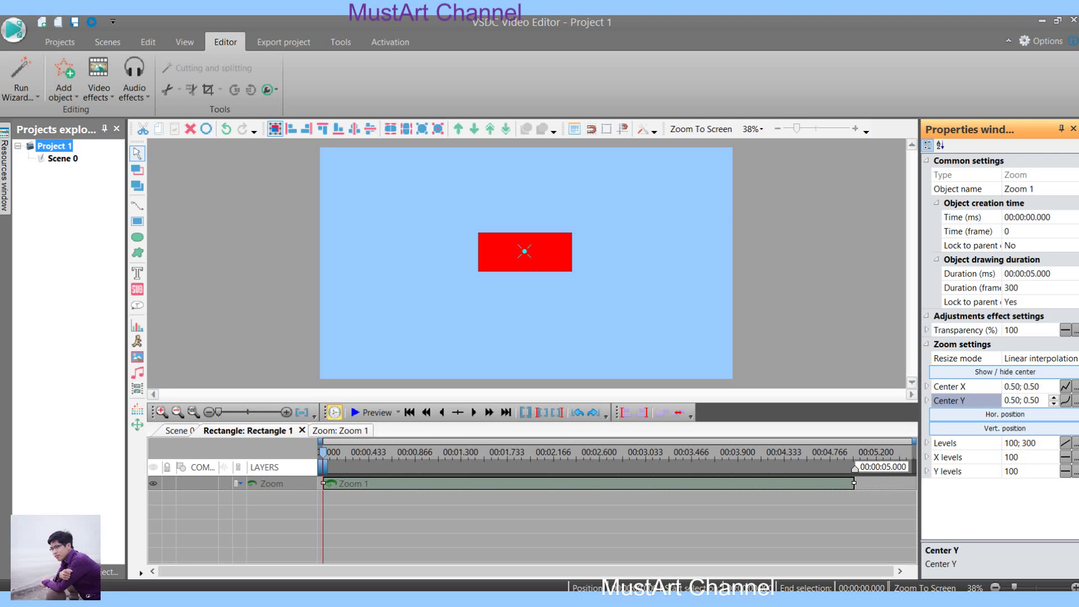
{"action": "left_click", "coordinate": [371, 411]}
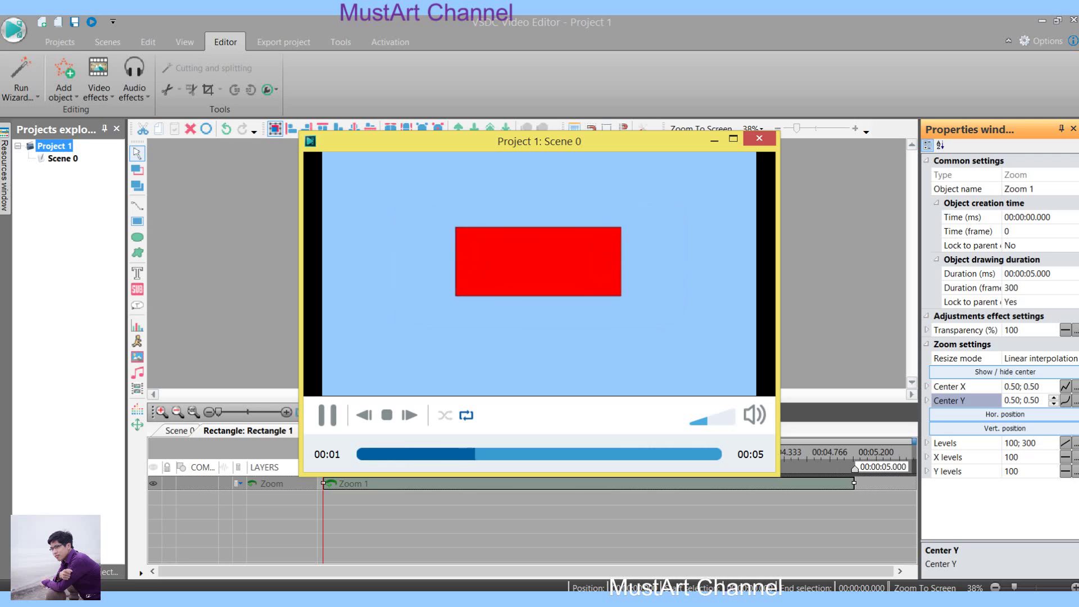
{"action": "key", "text": "Escape"}
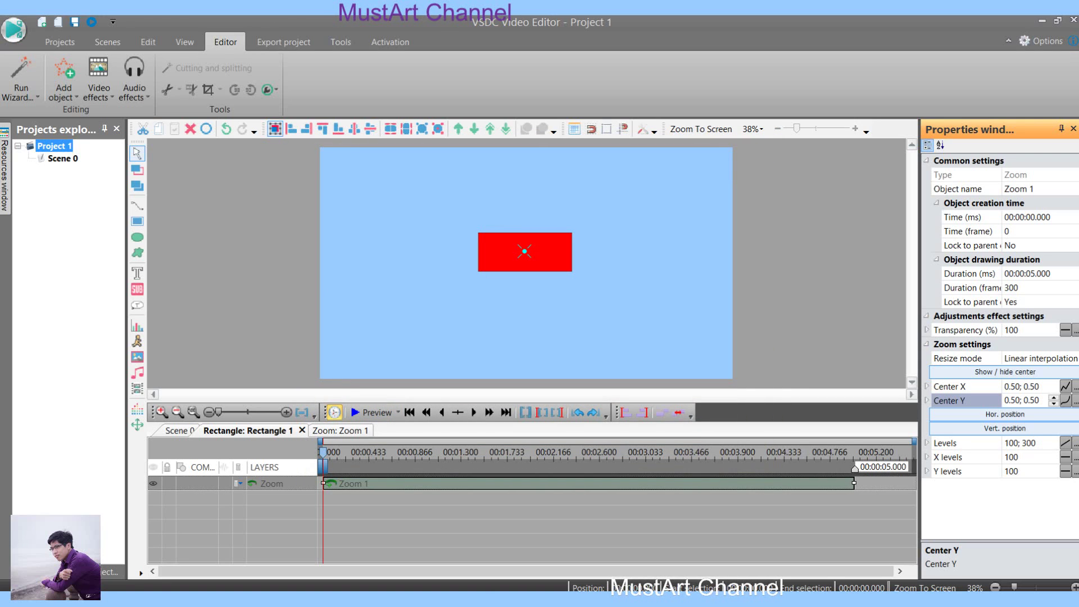
Step: Make Zoom 1's X levels change linearly from 100 to 300 and preview the scene
{"action": "left_click", "coordinate": [1034, 443]}
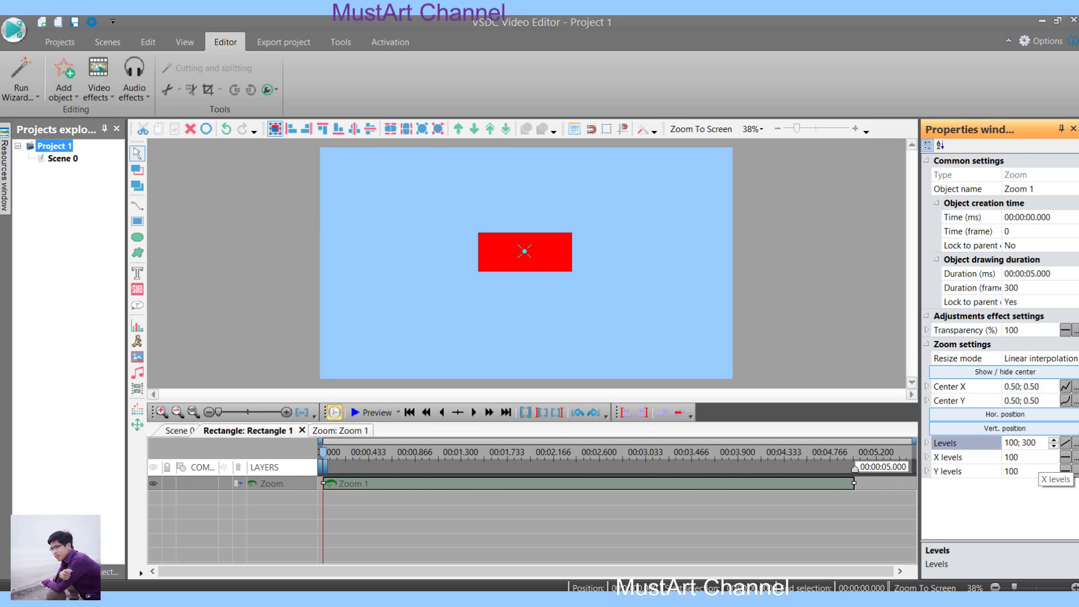
{"action": "left_click", "coordinate": [1028, 457]}
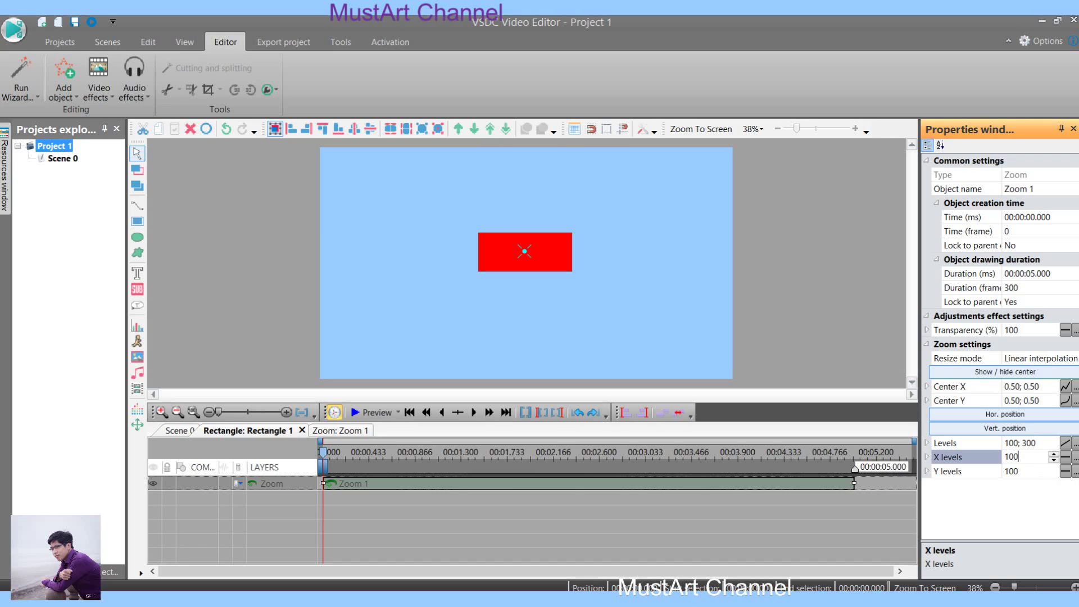
{"action": "left_click", "coordinate": [1065, 457]}
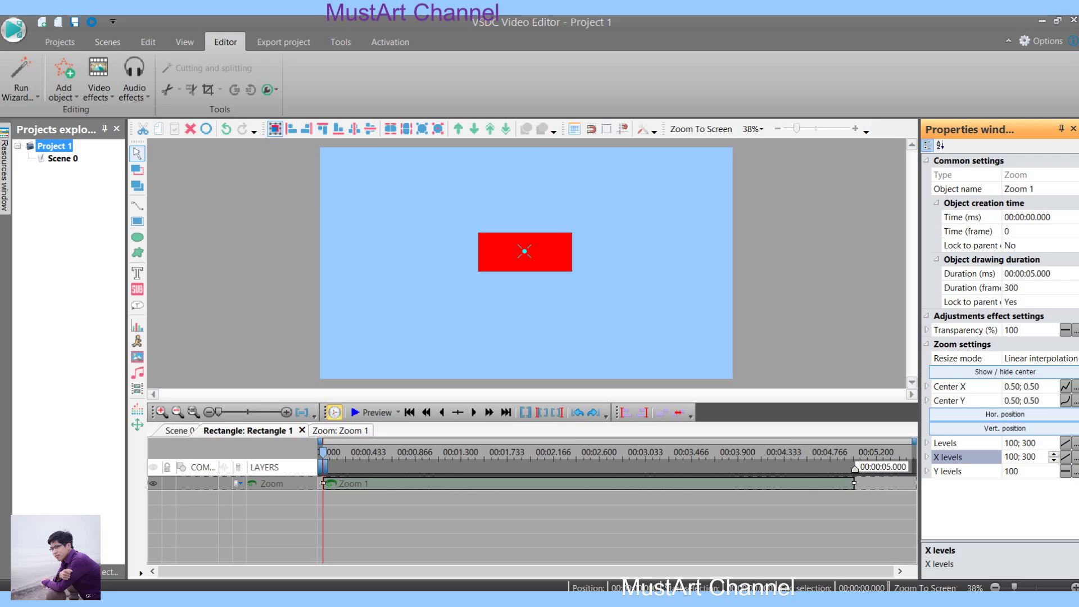
{"action": "left_click", "coordinate": [371, 412]}
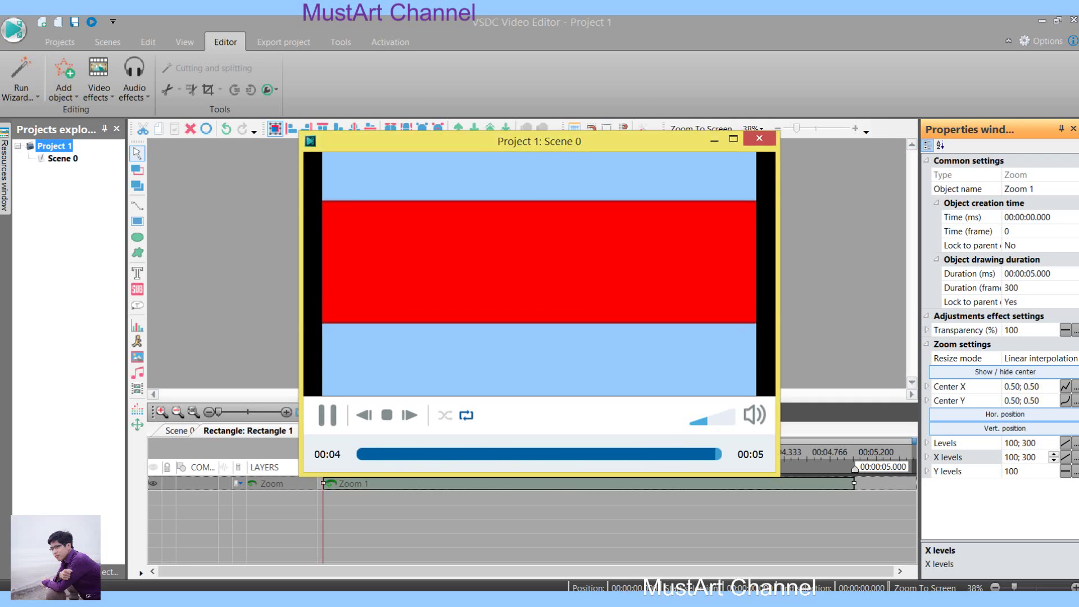
{"action": "key", "text": "Escape"}
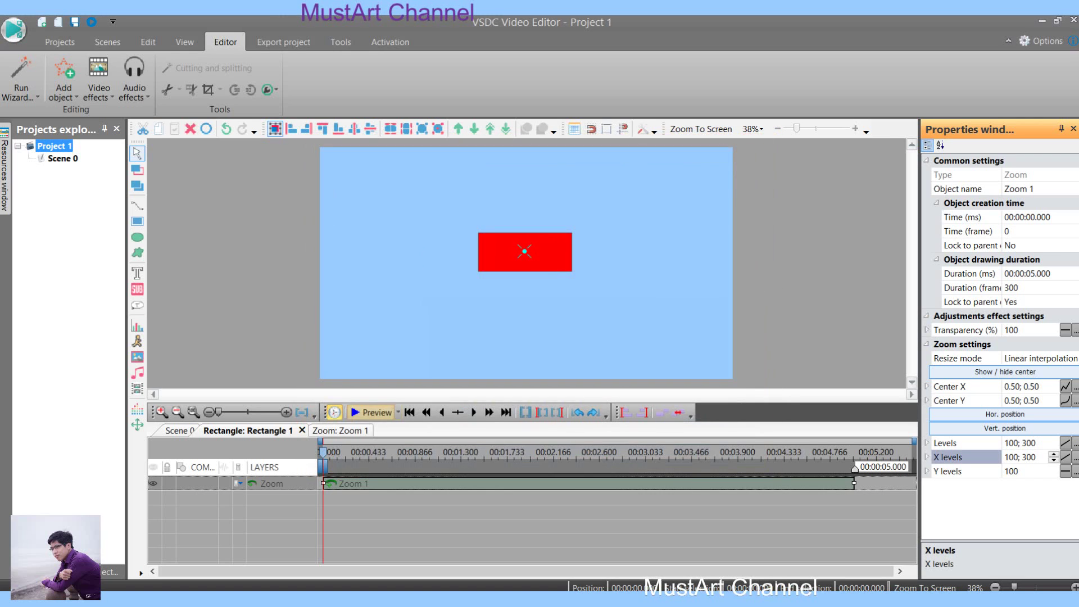
Step: Make the zoom effect's Y levels change linearly from 100 to 200 and preview the scene
{"action": "left_click", "coordinate": [1011, 471]}
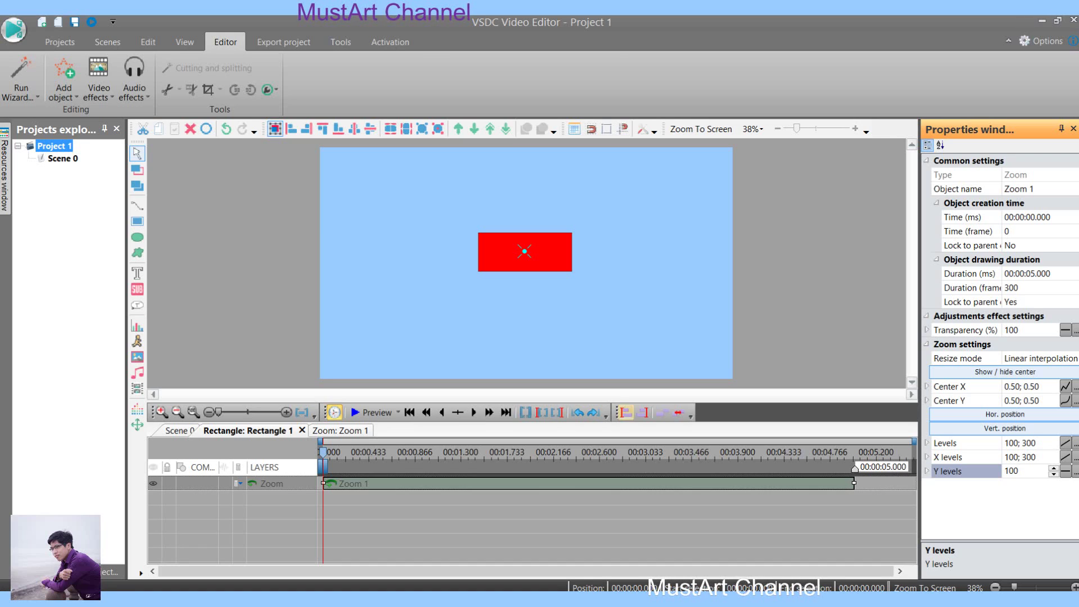
{"action": "type", "text": "; 100"}
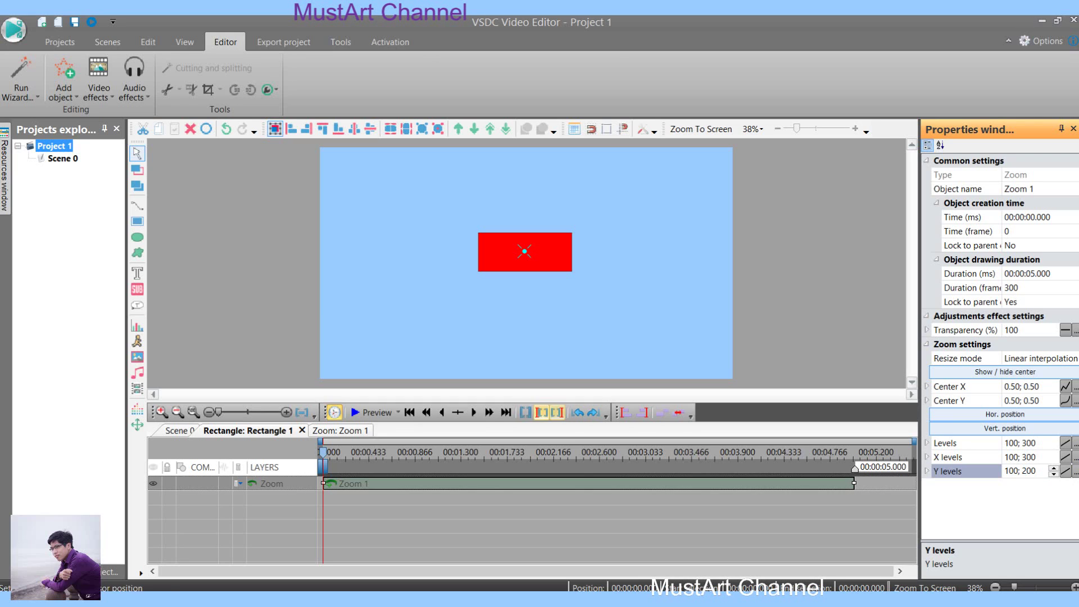
{"action": "left_click", "coordinate": [370, 412]}
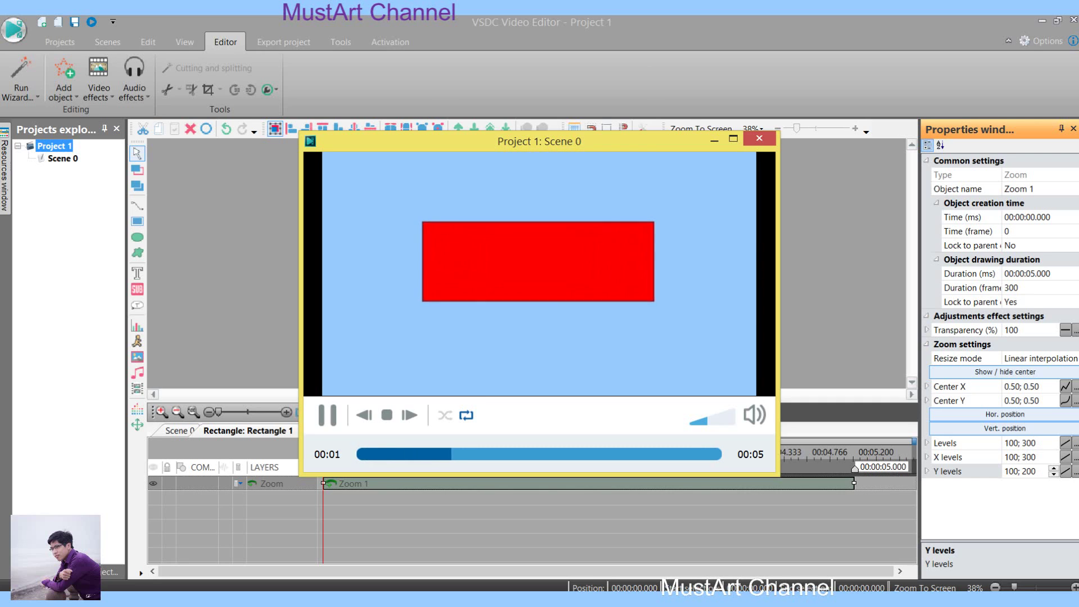
{"action": "key", "text": "Escape"}
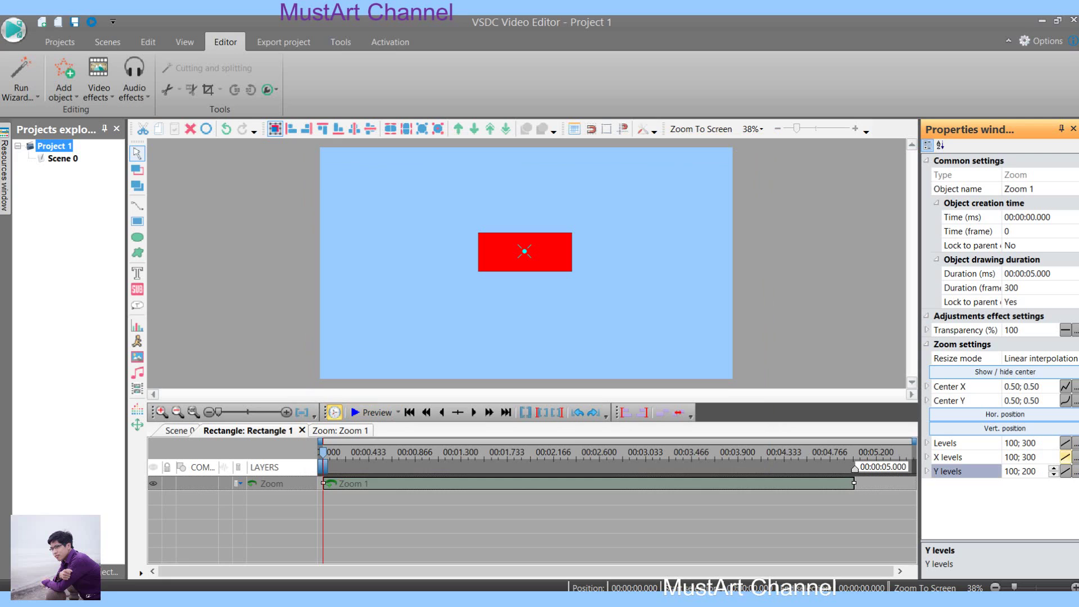
Step: Cycle Zoom 1's Levels through its parameter-change types, choose the broken-line change along a trajectory, and set its values to 100; 300
{"action": "left_click", "coordinate": [1065, 443]}
{"action": "left_click", "coordinate": [1065, 443]}
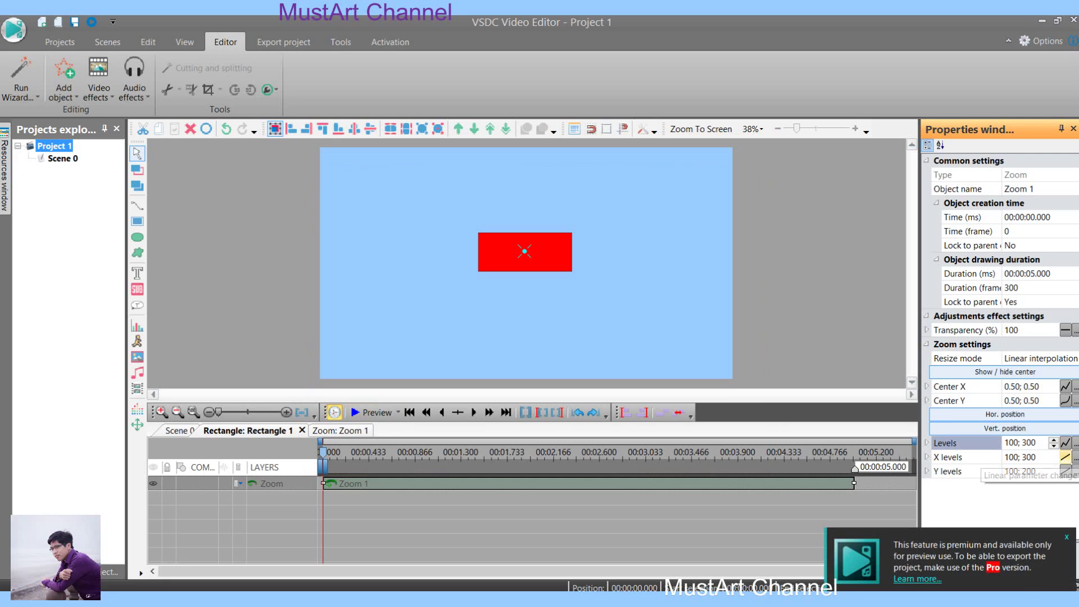
{"action": "left_click", "coordinate": [1065, 443]}
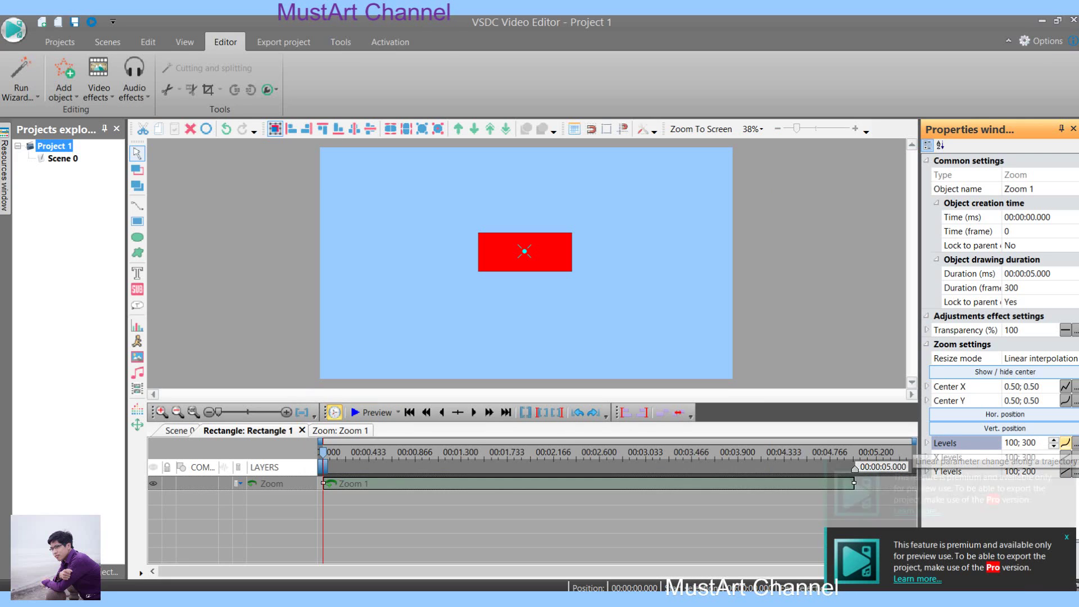
{"action": "left_click", "coordinate": [1065, 443]}
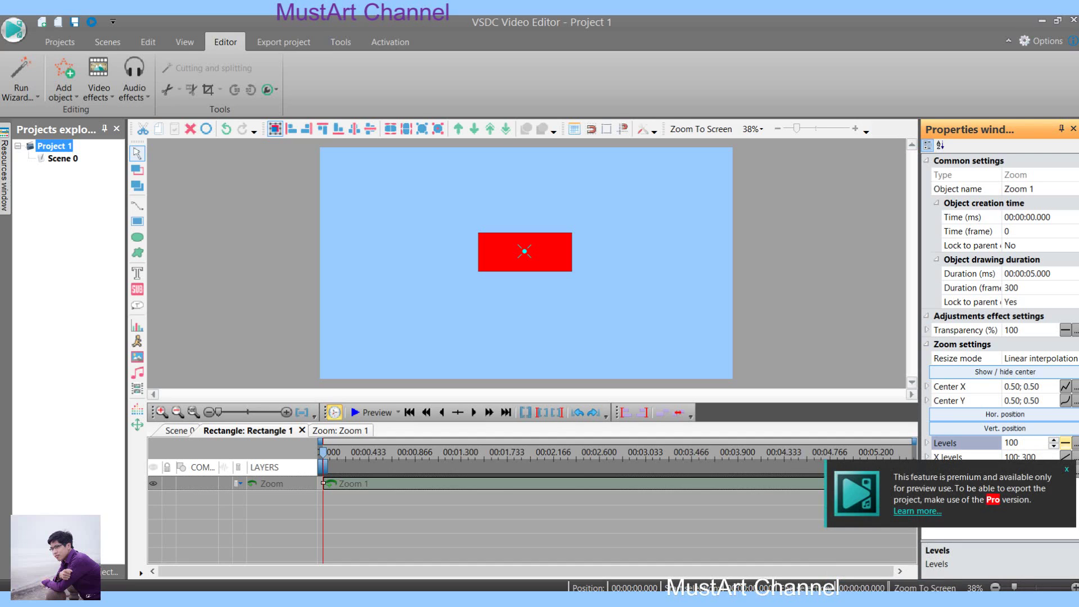
{"action": "left_click", "coordinate": [1065, 443]}
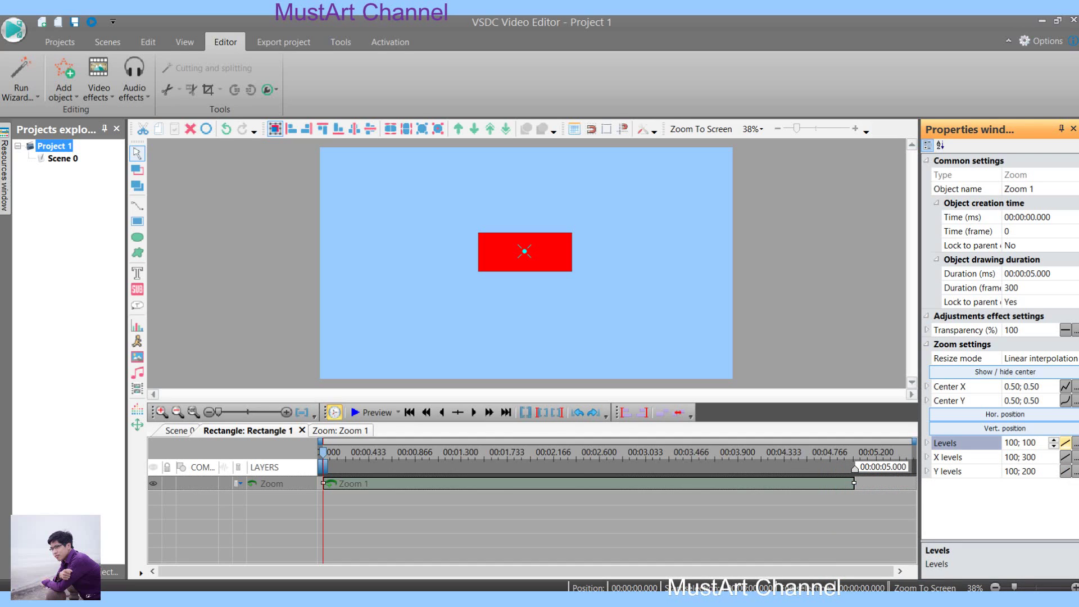
{"action": "left_click", "coordinate": [1065, 443]}
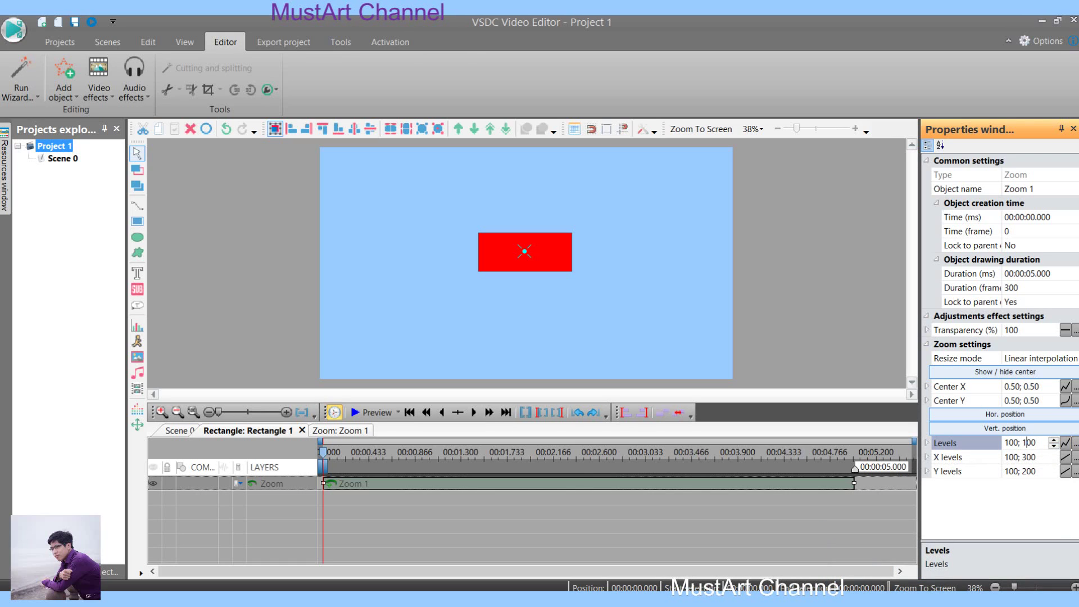
{"action": "type", "text": "3"}
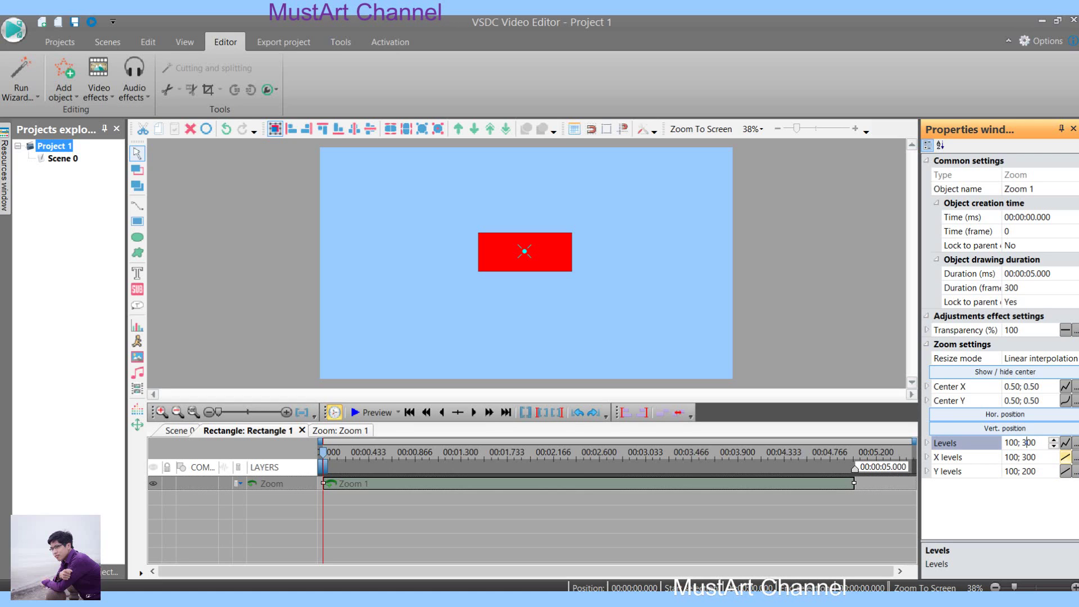
Step: Reset Zoom 1's X levels and Y levels to a constant 100 and open the curve timeline of Levels
{"action": "left_click", "coordinate": [1020, 457]}
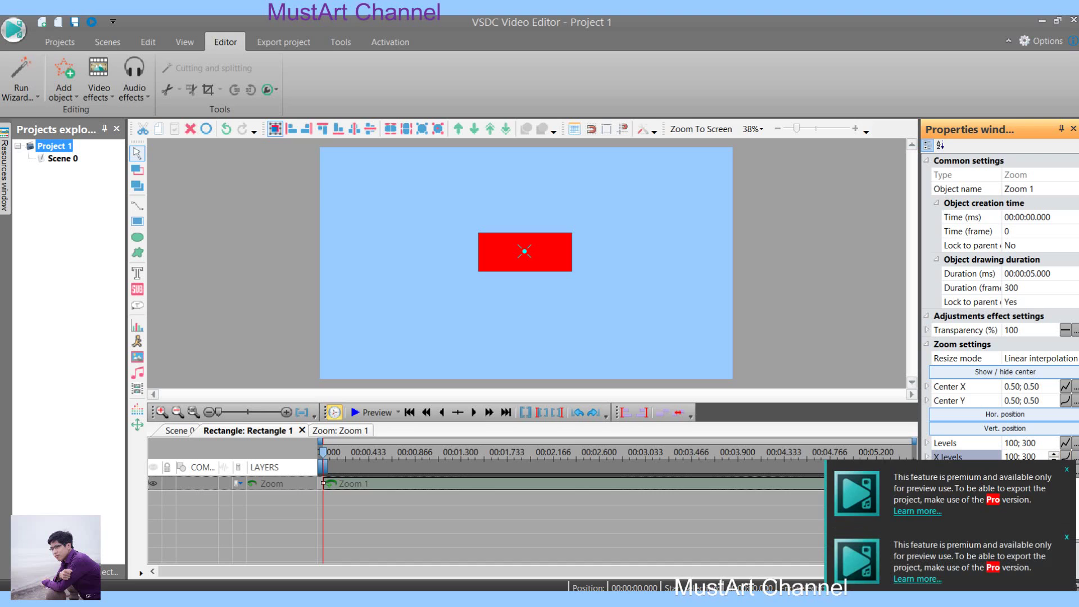
{"action": "left_click", "coordinate": [1020, 471]}
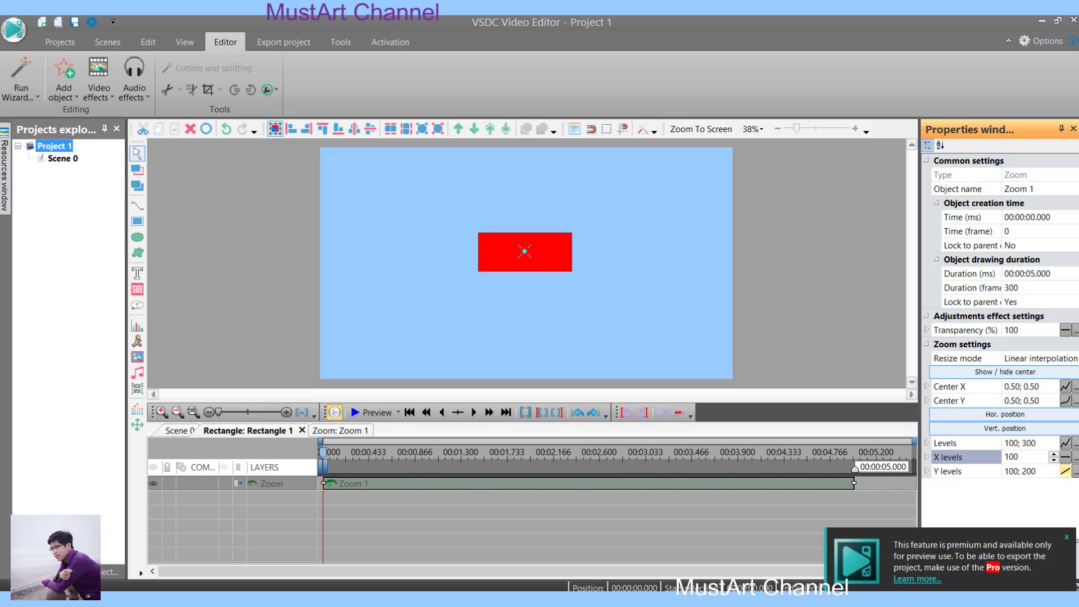
{"action": "left_click", "coordinate": [1065, 471]}
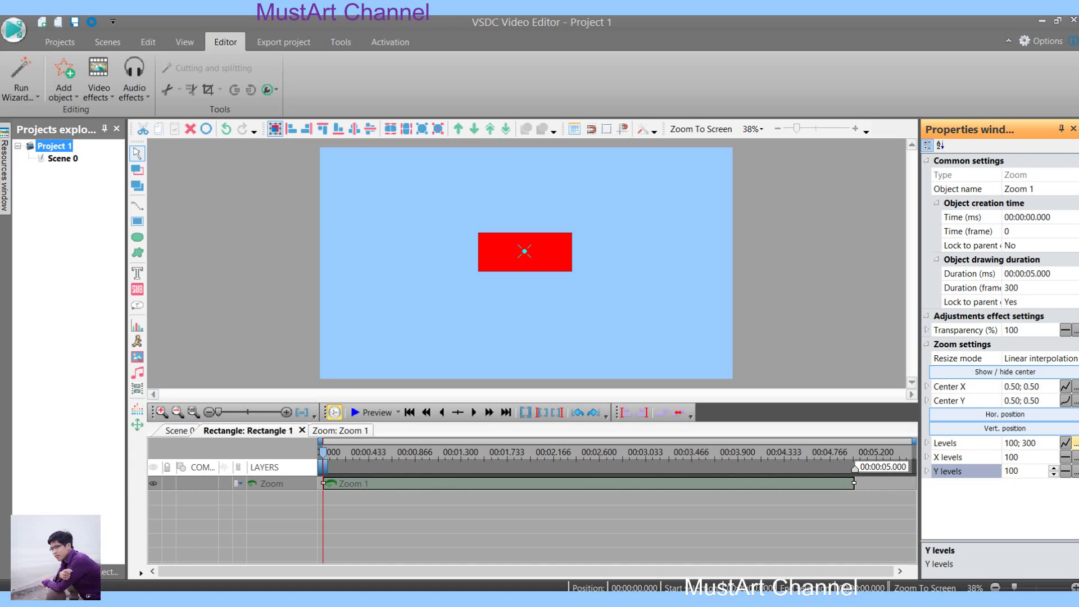
{"action": "left_click", "coordinate": [1075, 444]}
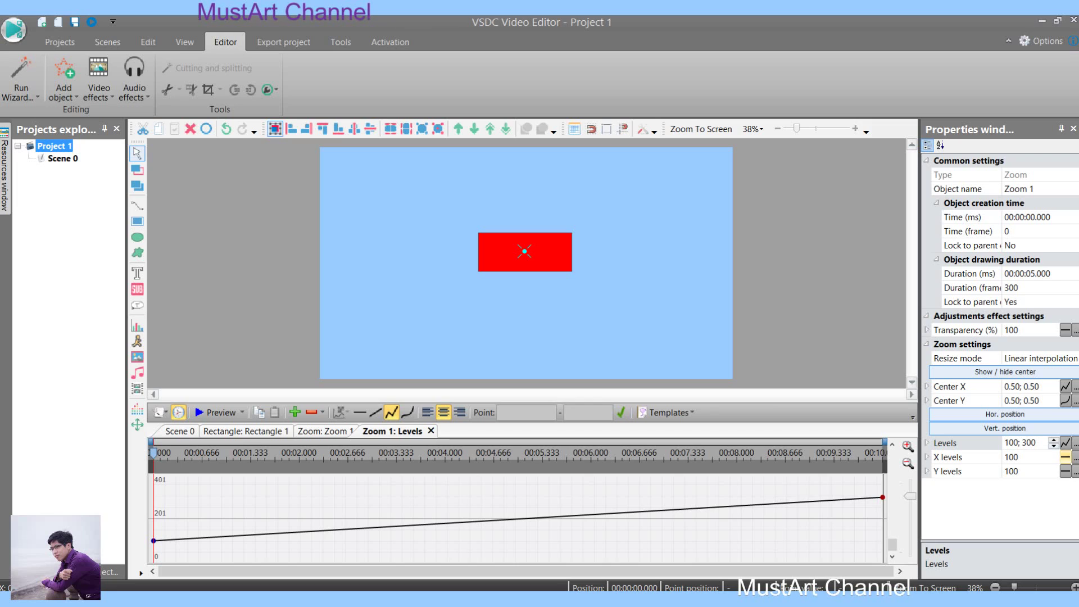
Step: Try the other parameter-change types for X levels and return it to a constant 100
{"action": "left_click", "coordinate": [1065, 457]}
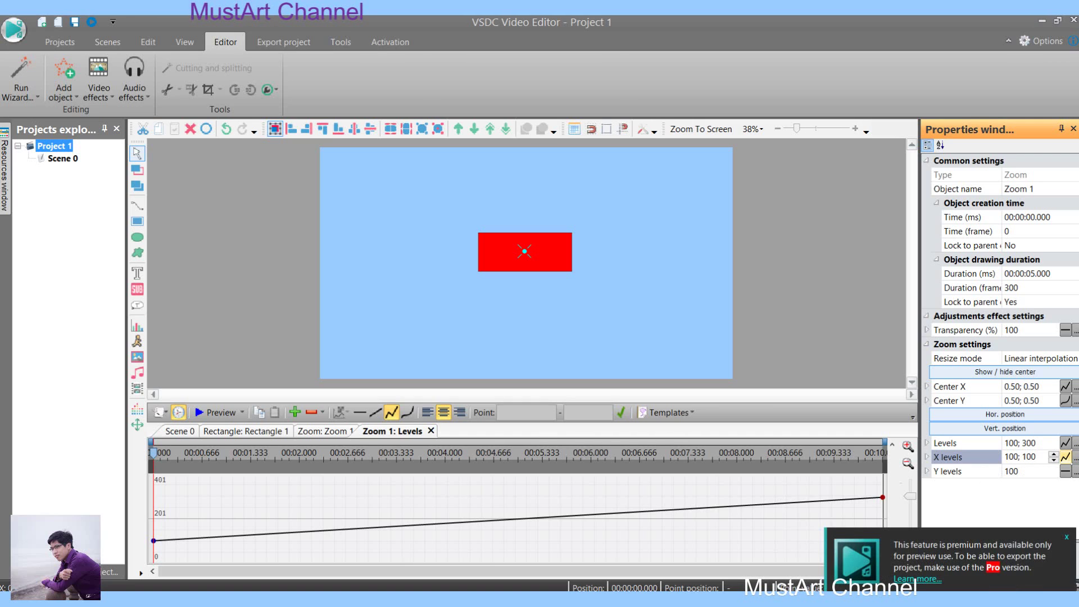
{"action": "left_click", "coordinate": [1065, 456]}
{"action": "left_click", "coordinate": [1065, 457]}
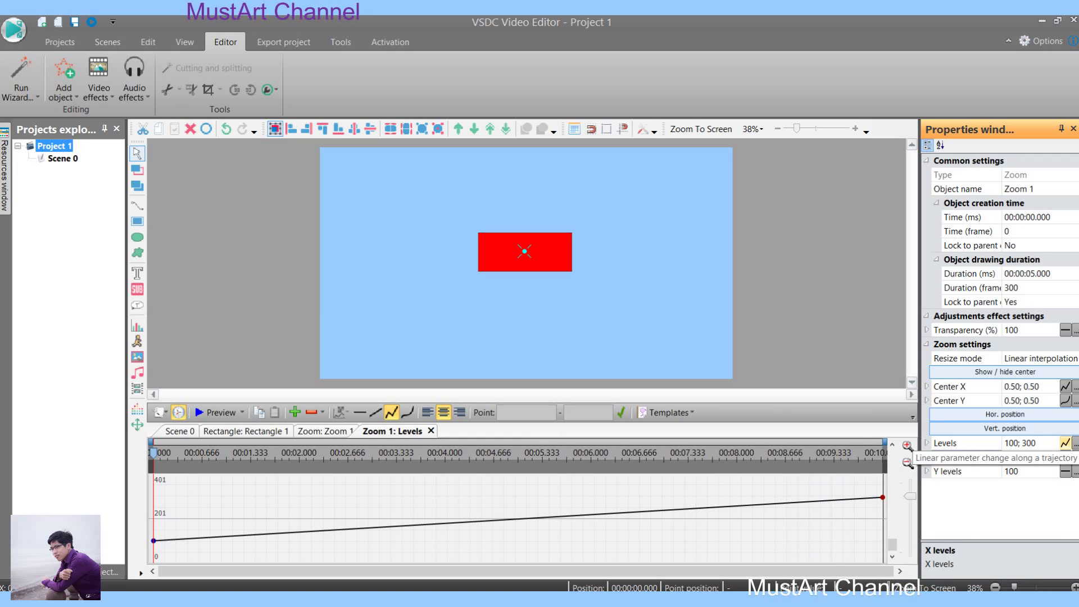
{"action": "left_click", "coordinate": [1023, 456]}
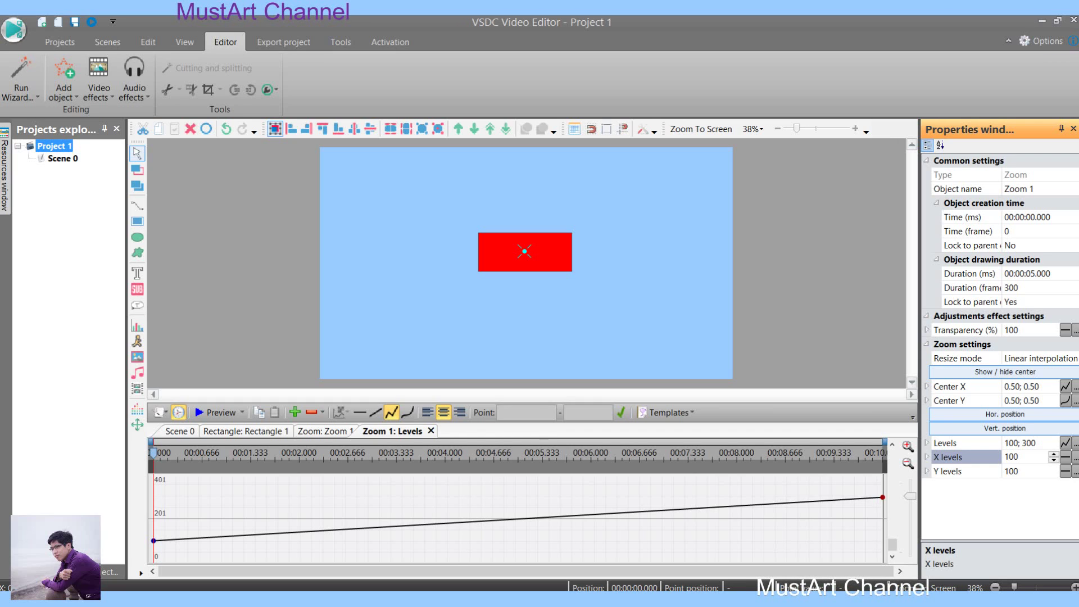
Step: Add a point to the Levels curve at 00:00:01.666 and set its value to 20
{"action": "left_click_drag", "start_coordinate": [153, 452], "coordinate": [396, 452]}
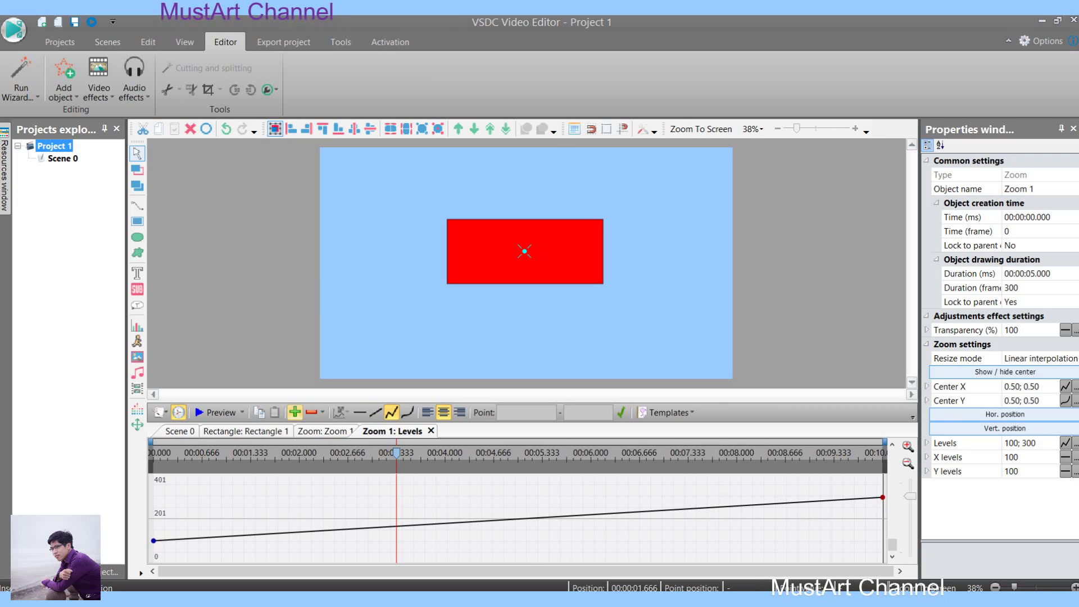
{"action": "left_click", "coordinate": [294, 412]}
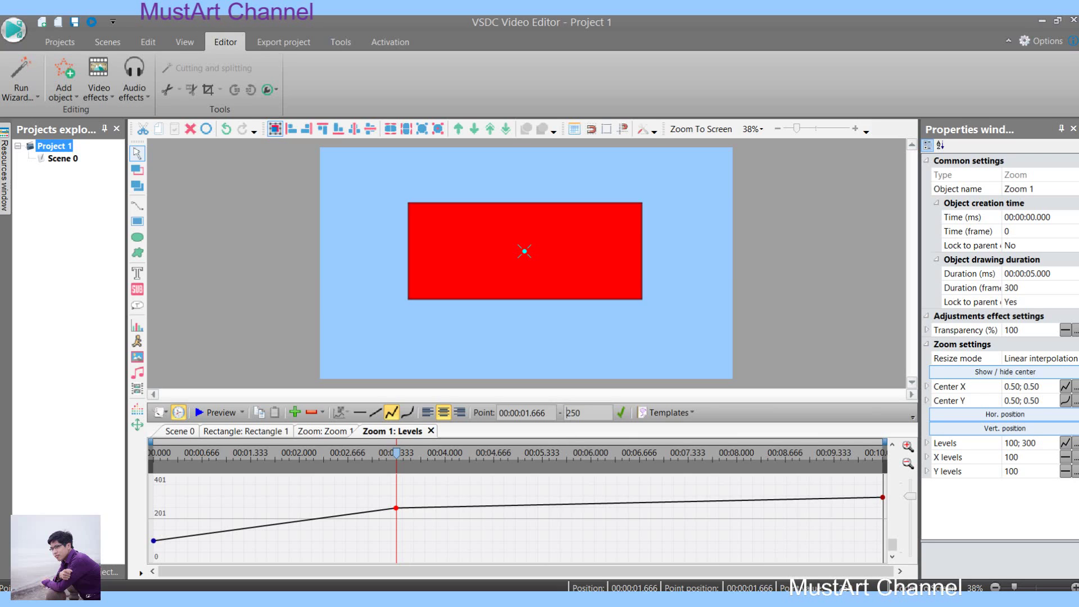
{"action": "left_click_drag", "start_coordinate": [580, 413], "coordinate": [566, 413]}
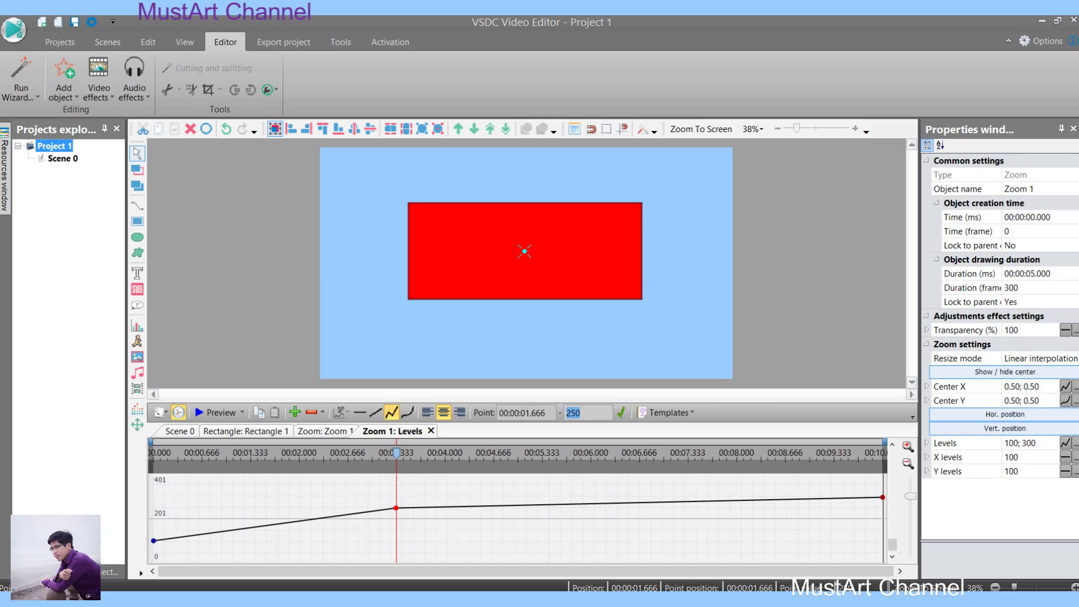
{"action": "type", "text": "20"}
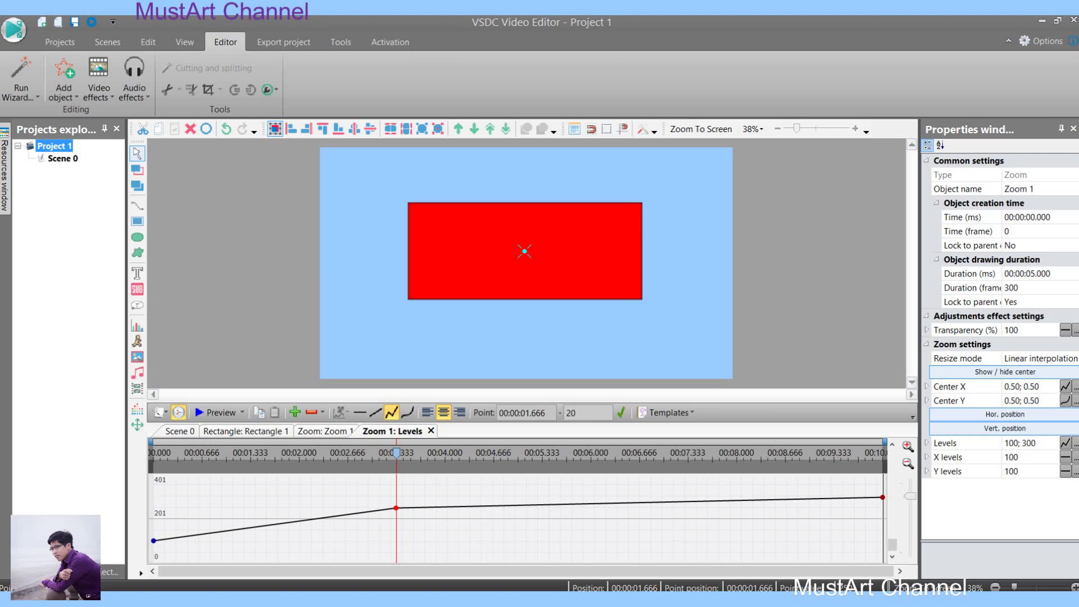
{"action": "left_click", "coordinate": [620, 413]}
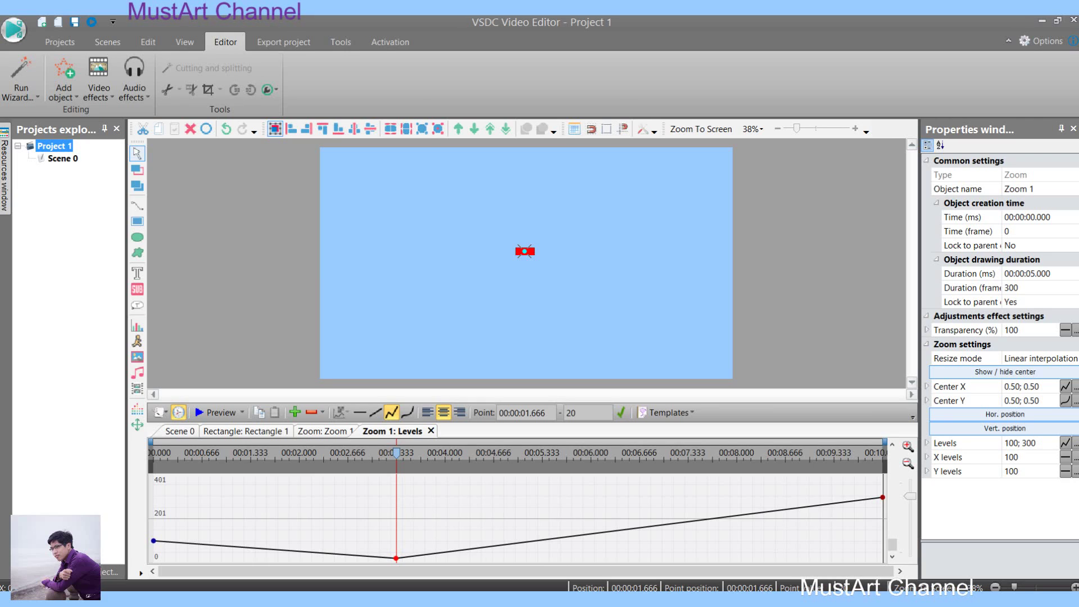
Step: Add a second point to the Levels curve at 00:00:03.000 with the value 200, and preview the scene from its start
{"action": "key", "text": "space"}
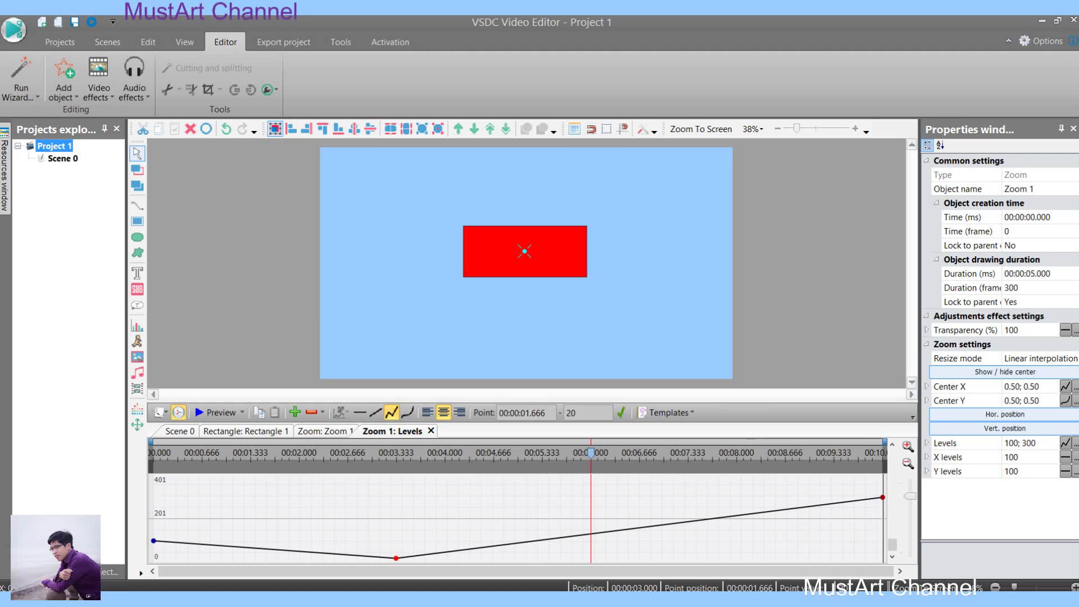
{"action": "left_click", "coordinate": [294, 412]}
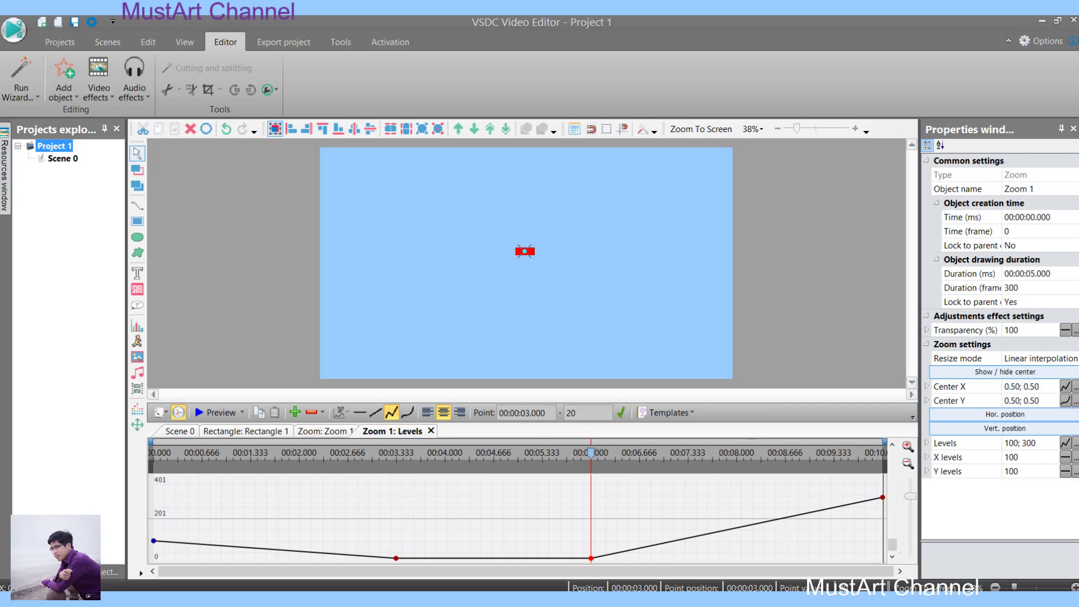
{"action": "double_click", "coordinate": [569, 413]}
{"action": "type", "text": "200"}
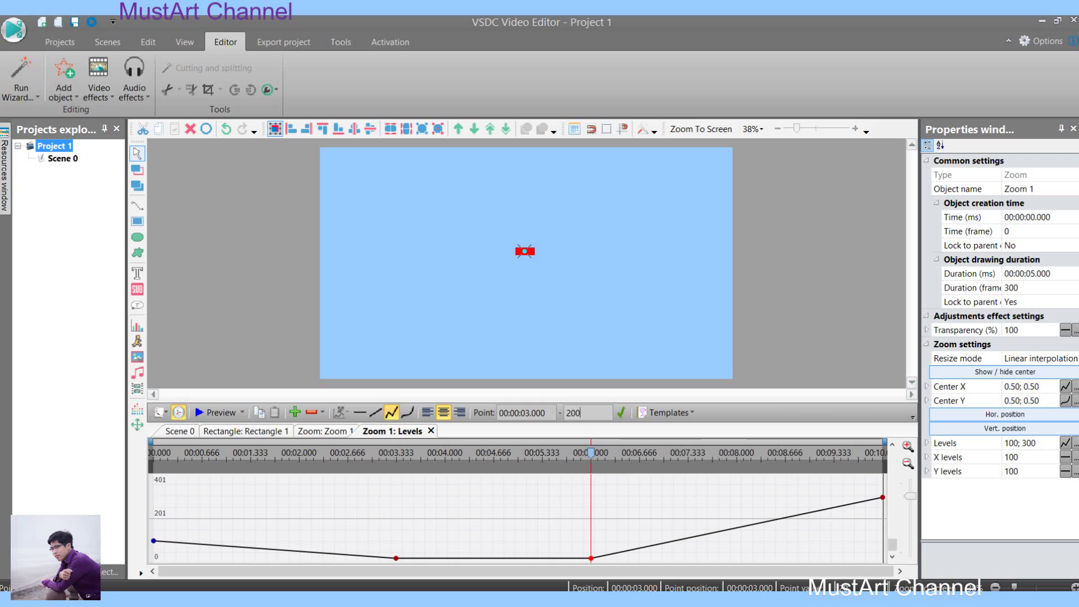
{"action": "key", "text": "Return"}
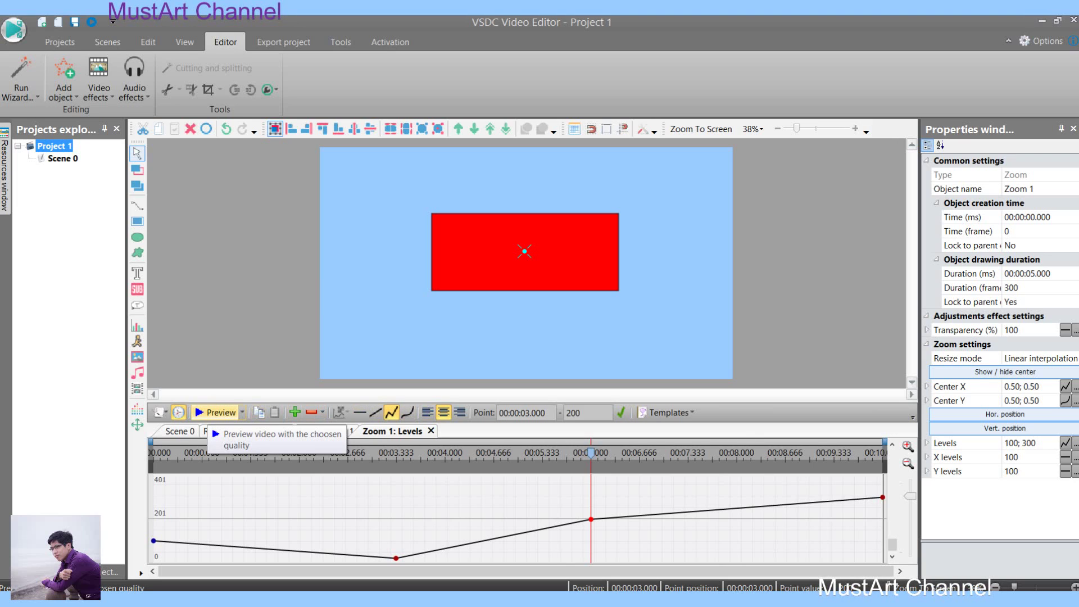
{"action": "key", "text": "Home"}
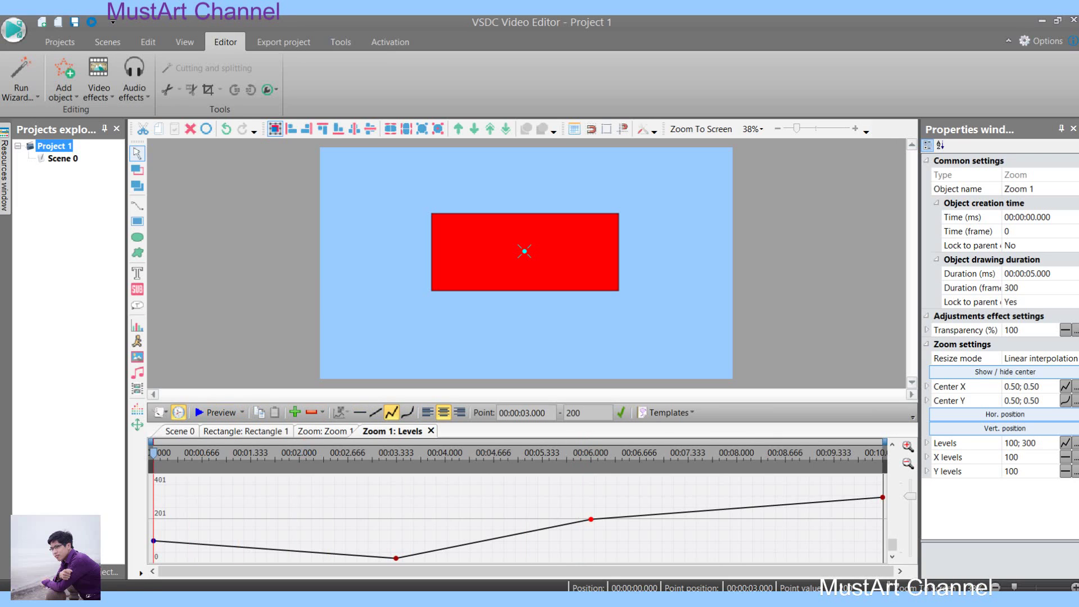
{"action": "left_click", "coordinate": [217, 412]}
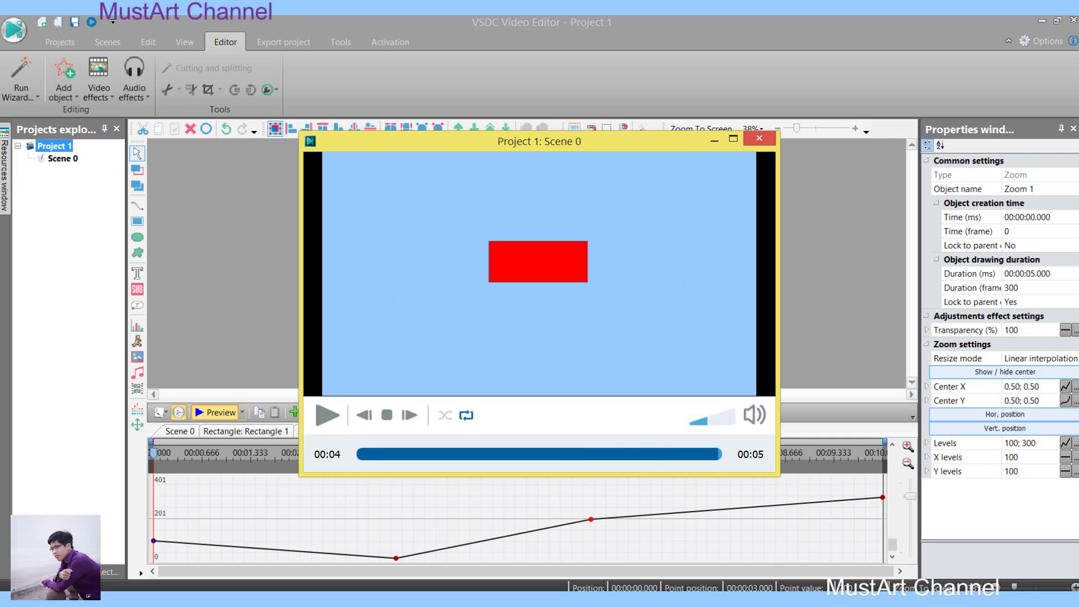
{"action": "left_click", "coordinate": [759, 138]}
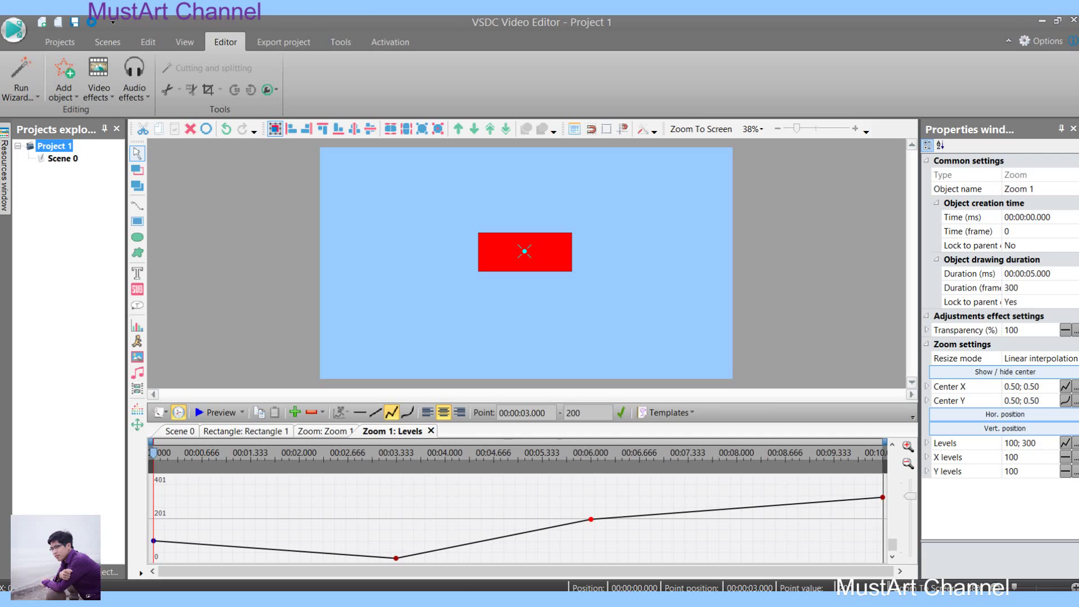
Step: Switch Zoom 1's Levels from the broken-line change to a smooth-curve change
{"action": "left_click", "coordinate": [1065, 443]}
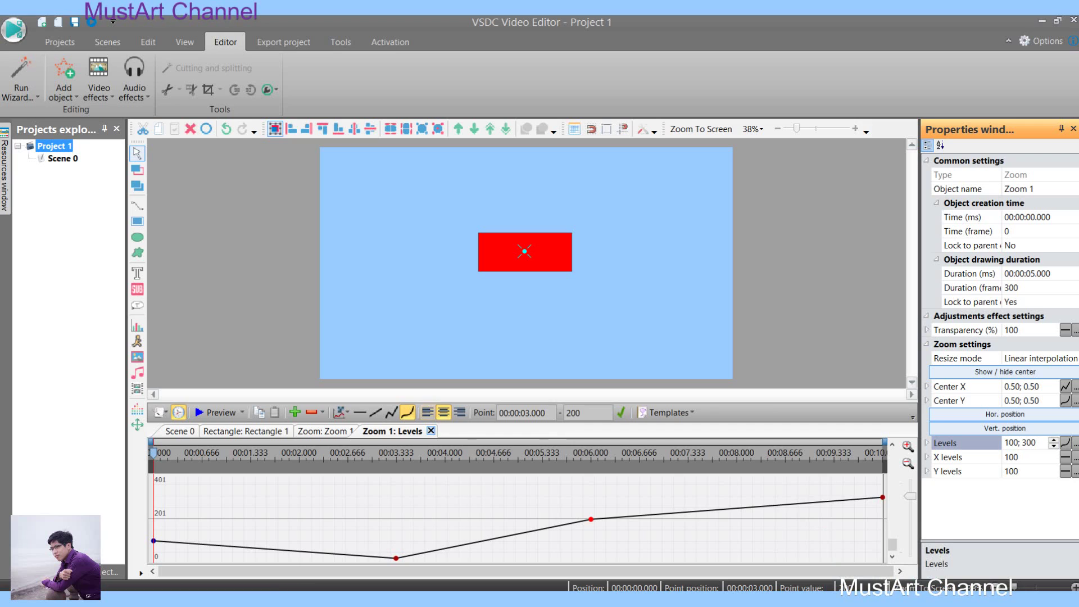
Step: Reshape the smooth Levels curve by moving its low point earlier and its high point to 00:00:02.933 with value 326, and preview the scene
{"action": "left_click", "coordinate": [431, 431]}
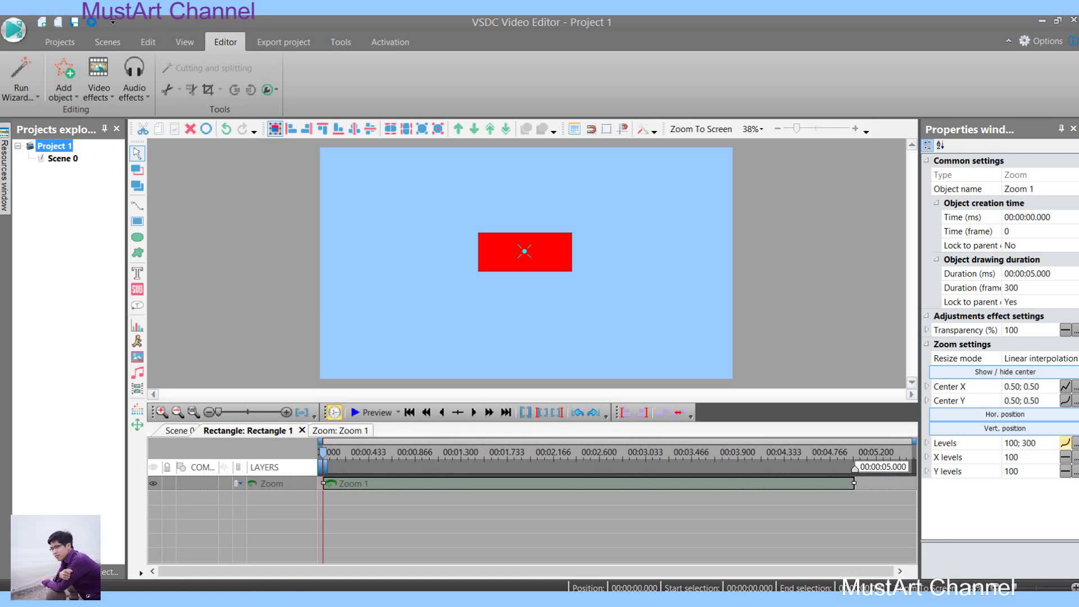
{"action": "left_click", "coordinate": [1065, 443]}
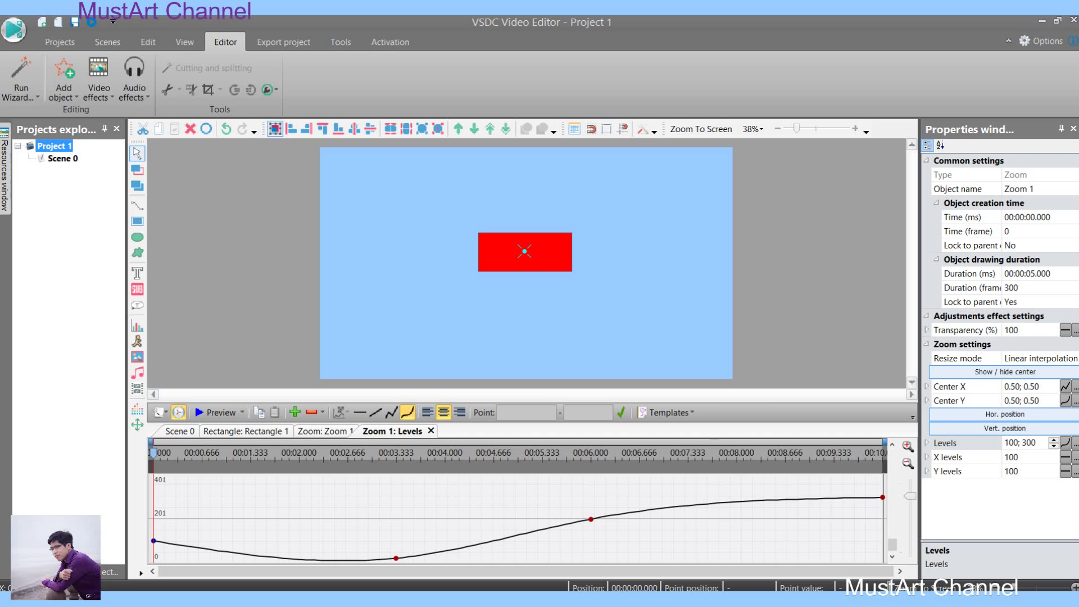
{"action": "left_click_drag", "start_coordinate": [590, 519], "coordinate": [611, 497]}
{"action": "left_click_drag", "start_coordinate": [396, 558], "coordinate": [257, 557]}
{"action": "left_click_drag", "start_coordinate": [610, 498], "coordinate": [581, 492]}
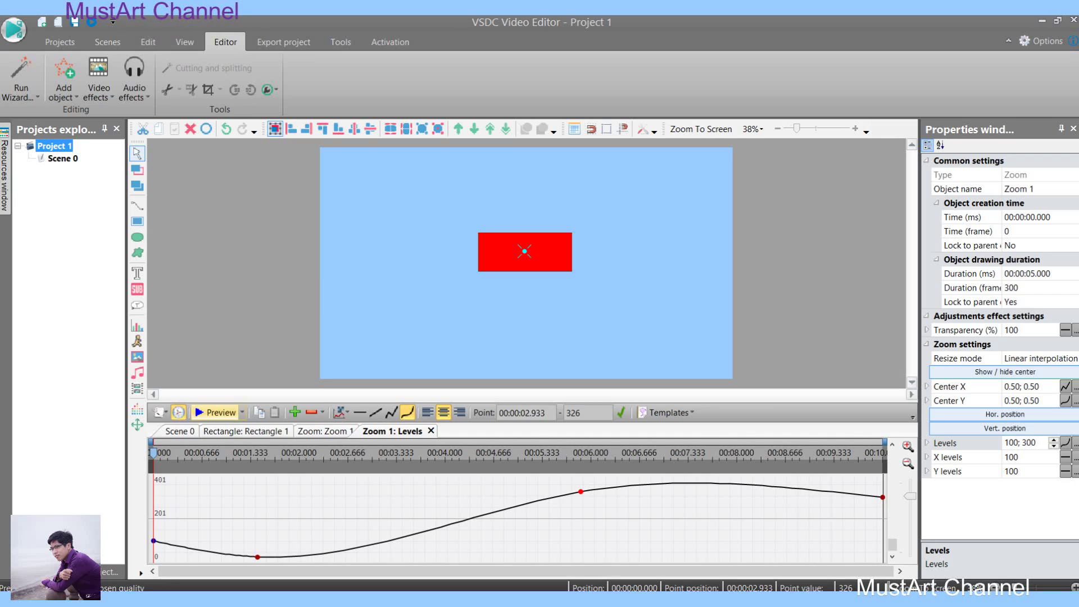
{"action": "left_click", "coordinate": [216, 412]}
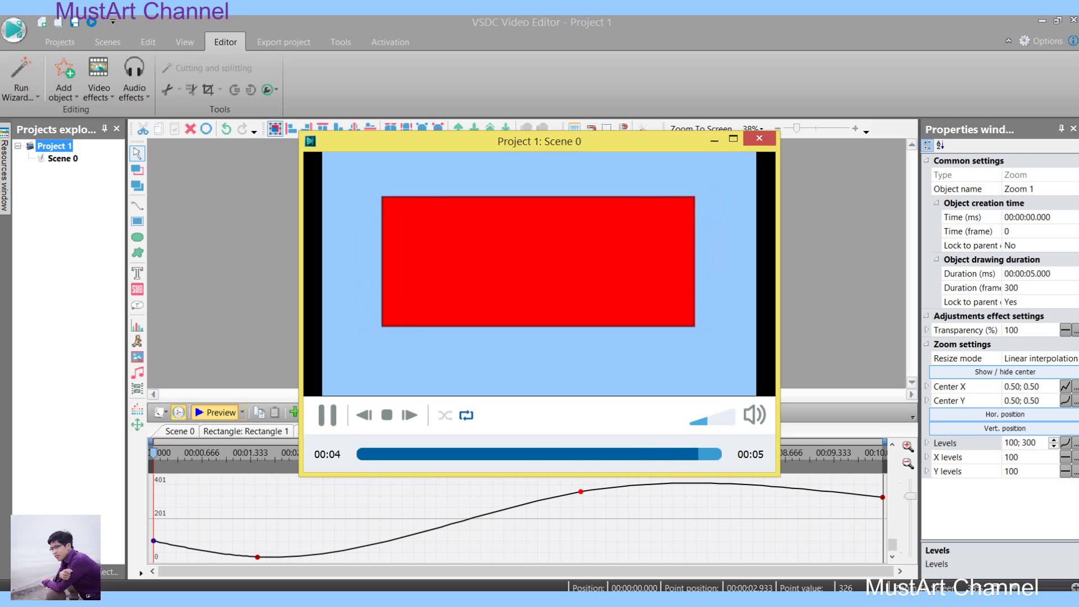
{"action": "left_click", "coordinate": [759, 139]}
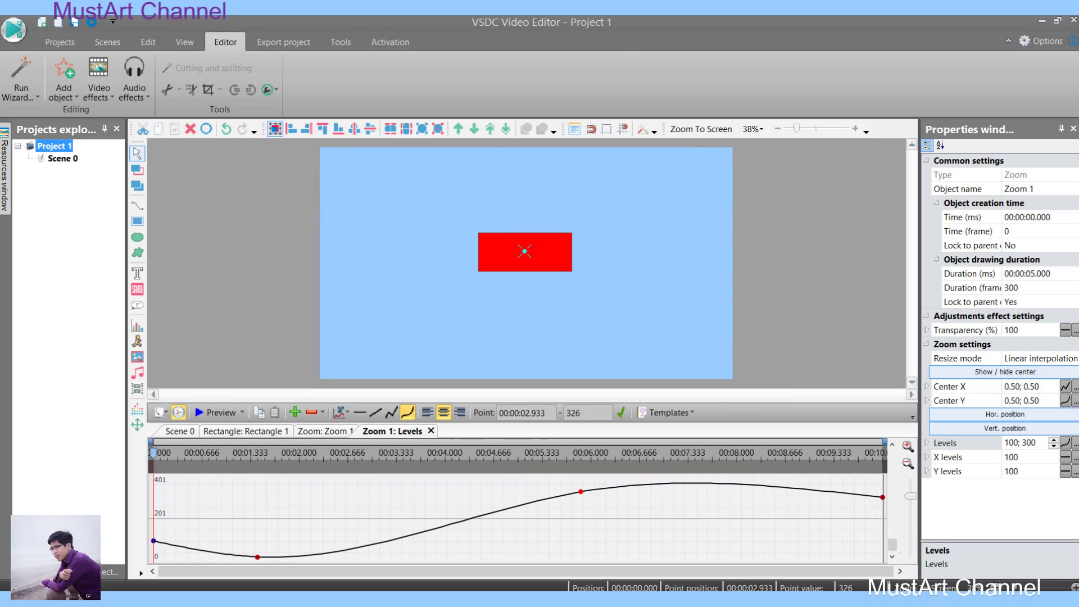
Step: Move the zoom center to X 0.12, Y 0.75, near the red rectangle's lower-left corner, and preview the scene
{"action": "mouse_move", "coordinate": [524, 252]}
{"action": "left_mouse_down"}
{"action": "mouse_move", "coordinate": [483, 248]}
{"action": "mouse_move", "coordinate": [490, 261]}
{"action": "left_mouse_up"}
{"action": "left_click", "coordinate": [220, 412]}
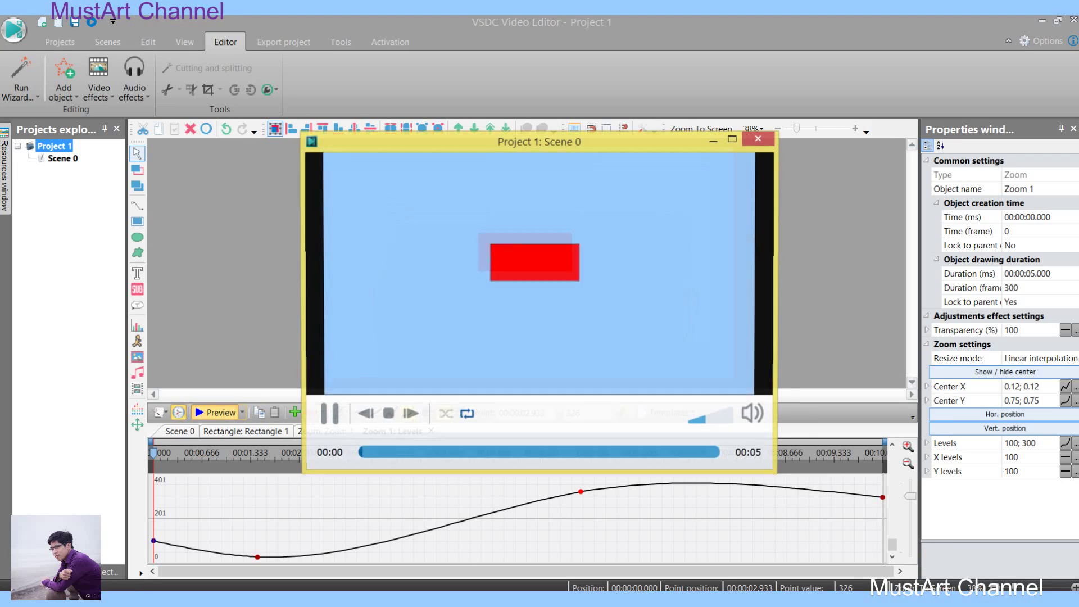